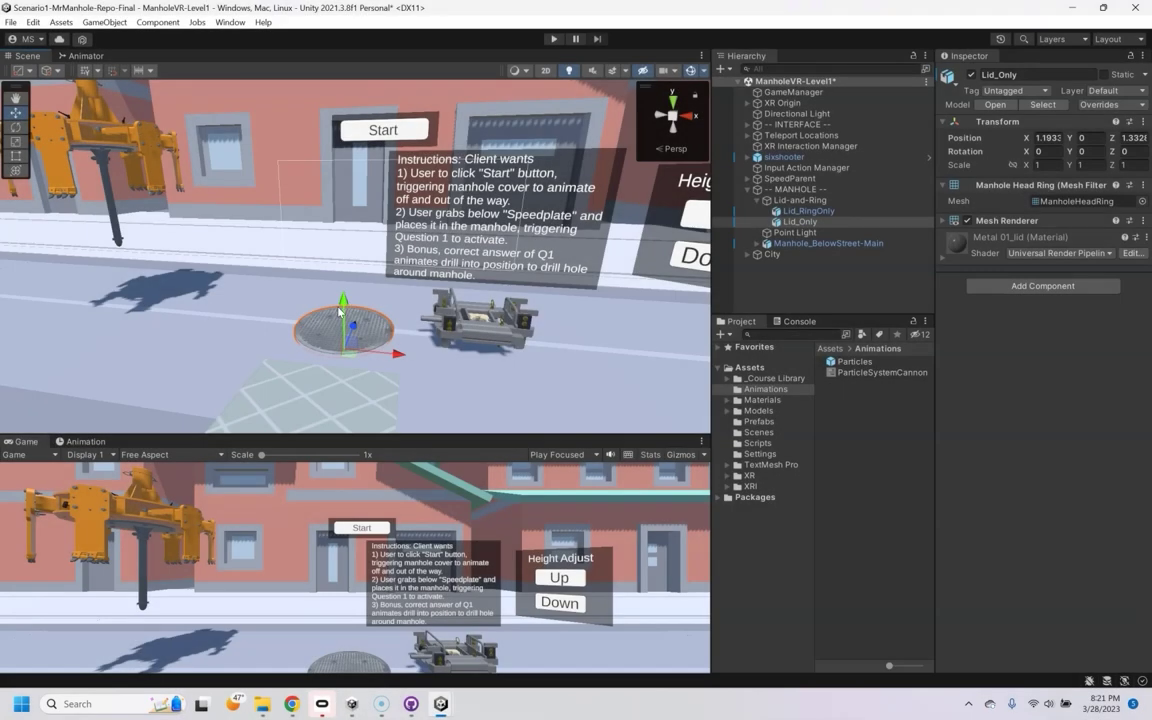
- Drag the Lid_Only lid out, undo it back into the ring, and open Window > Animation
left_click_drag(340, 312, 632, 298)
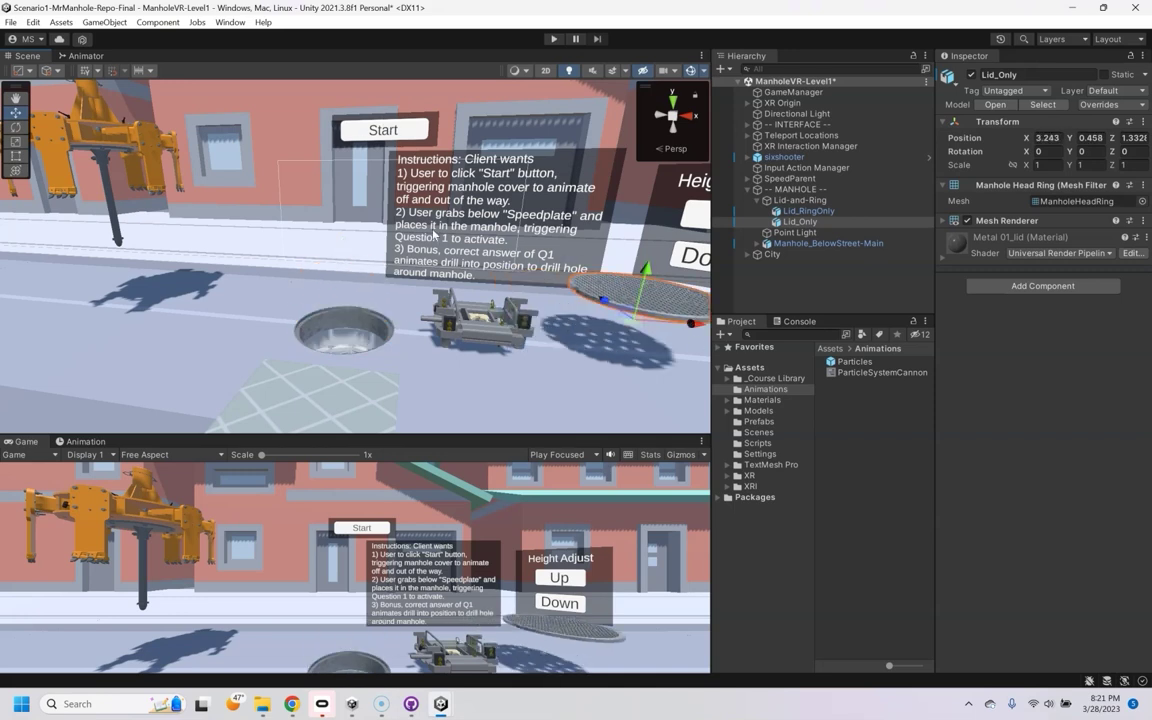
key("ctrl+z")
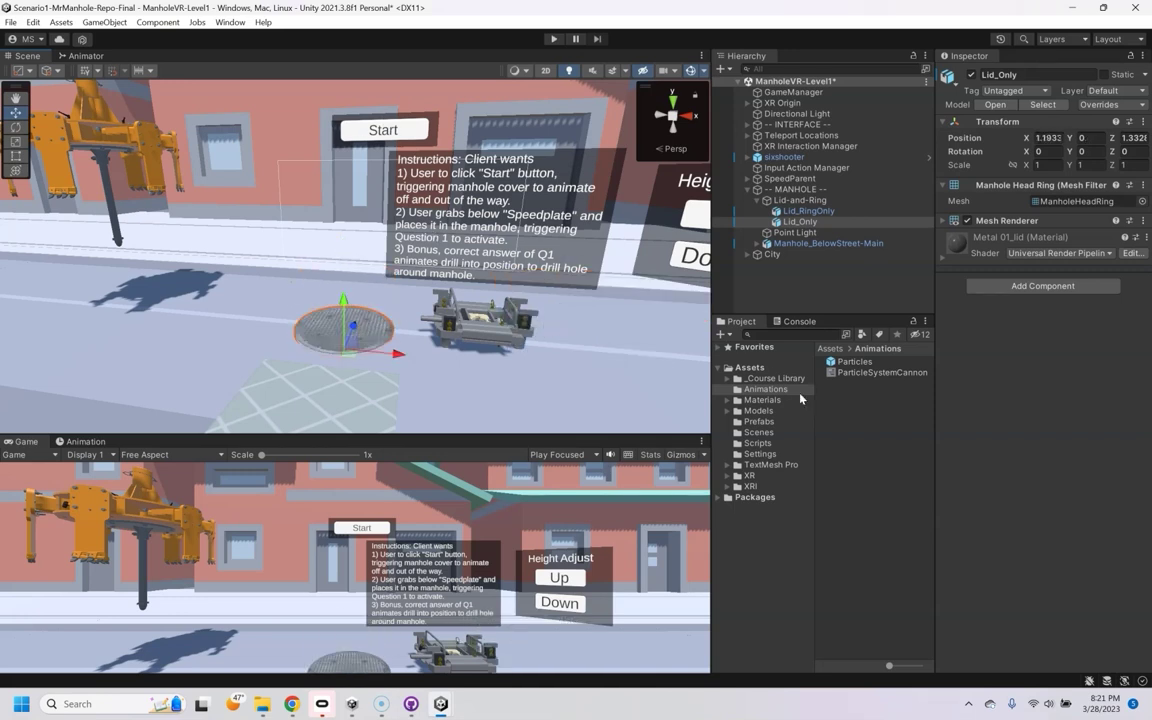
left_click(224, 23)
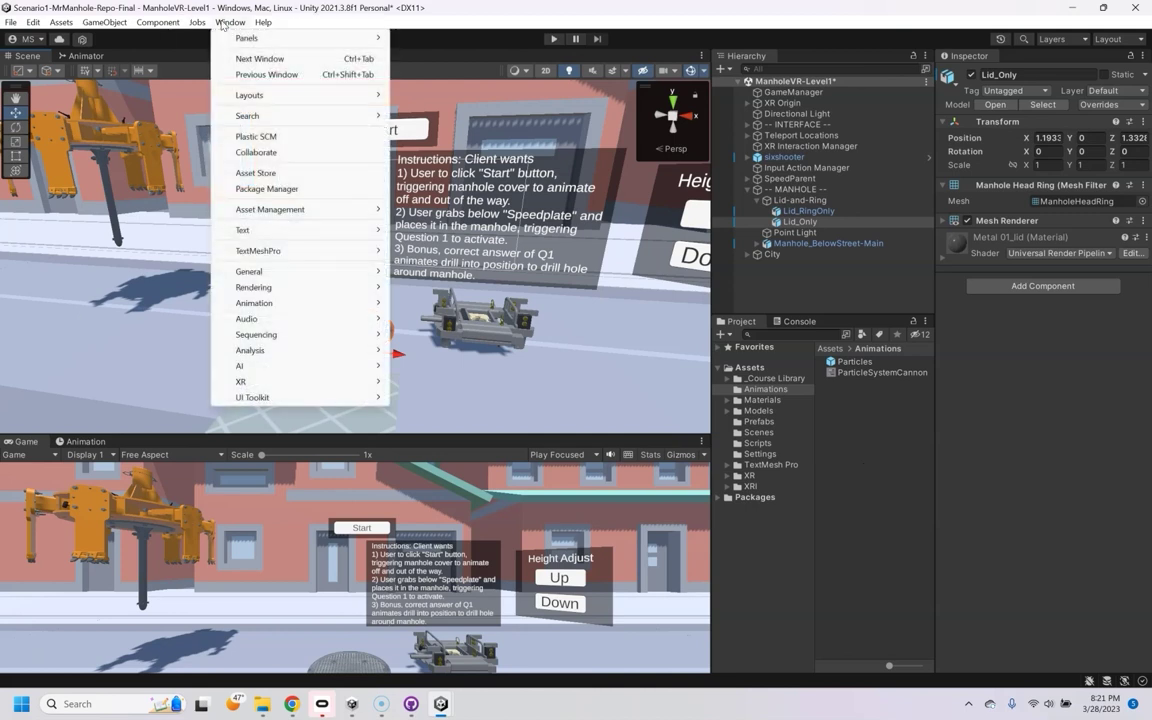
mouse_move(345, 303)
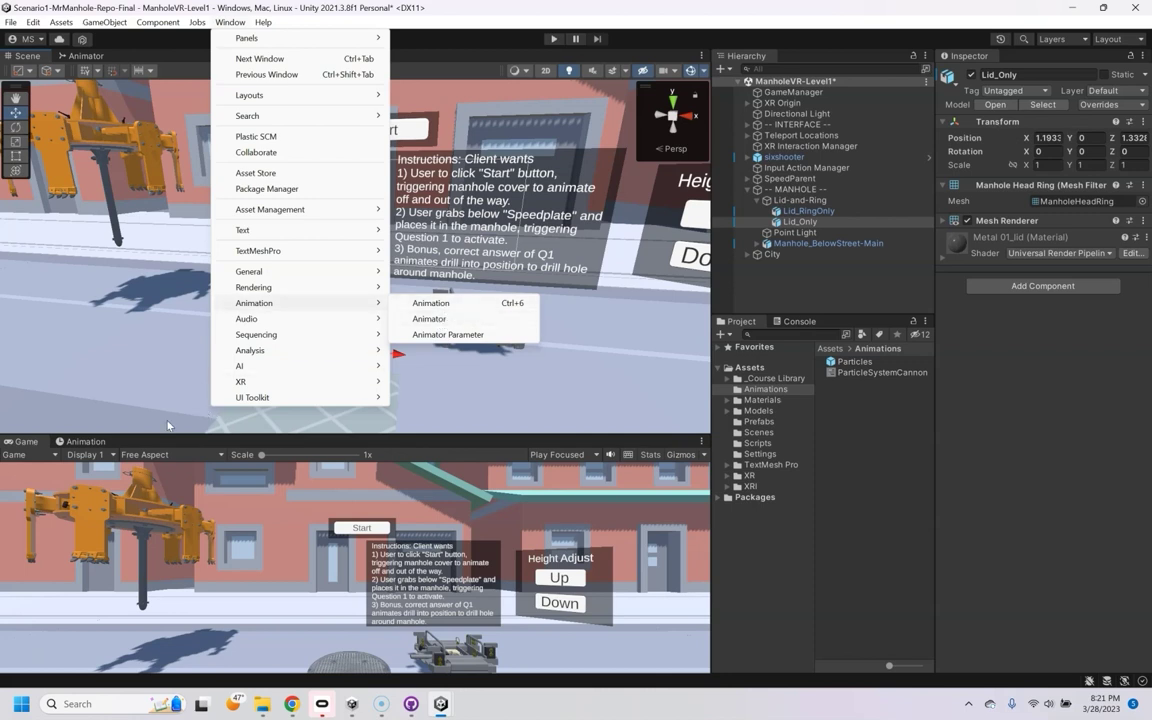
key("ctrl+6")
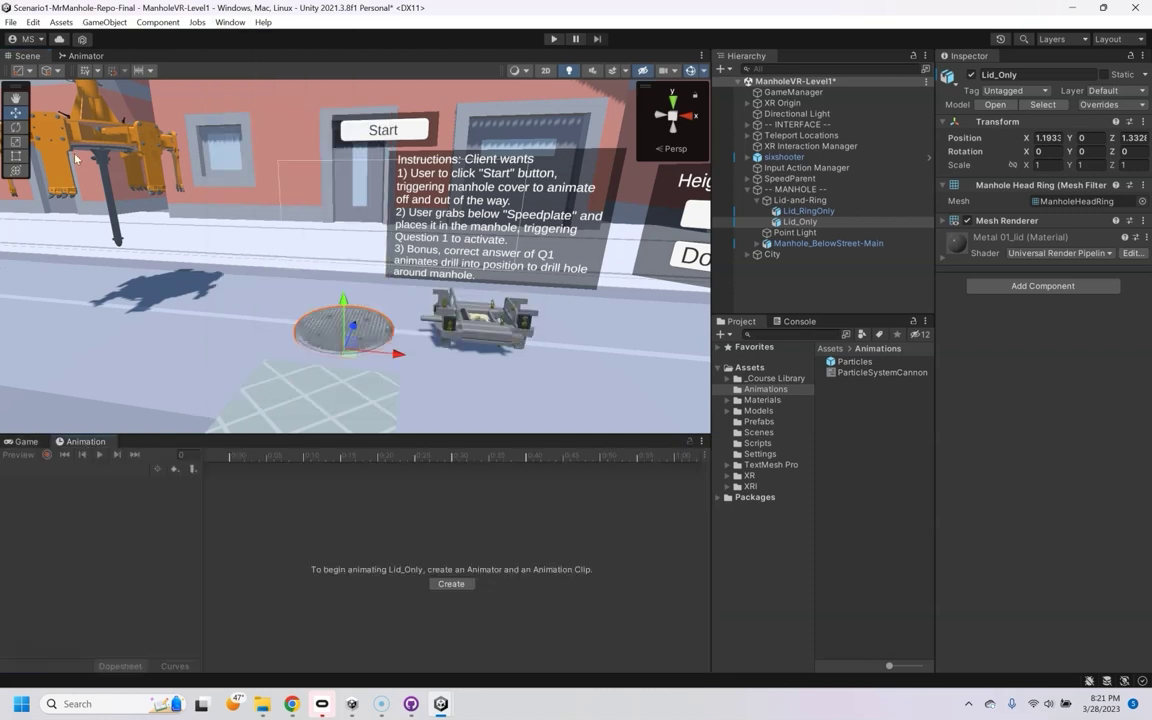
left_click(79, 57)
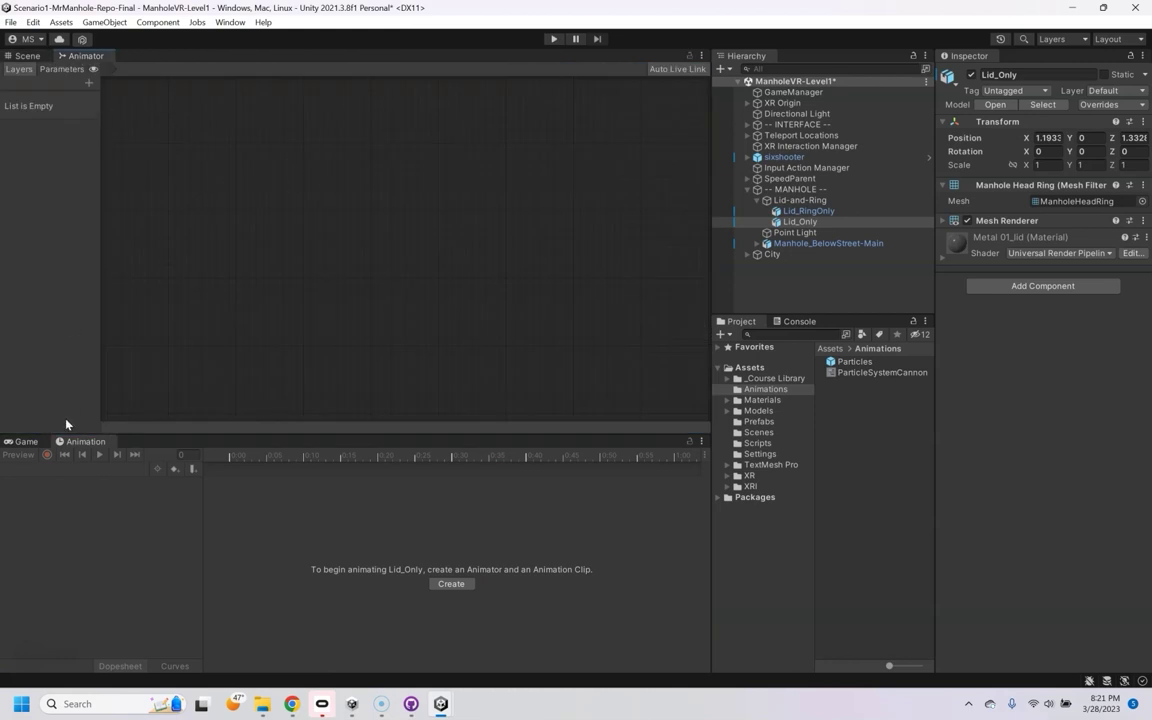
left_click(28, 56)
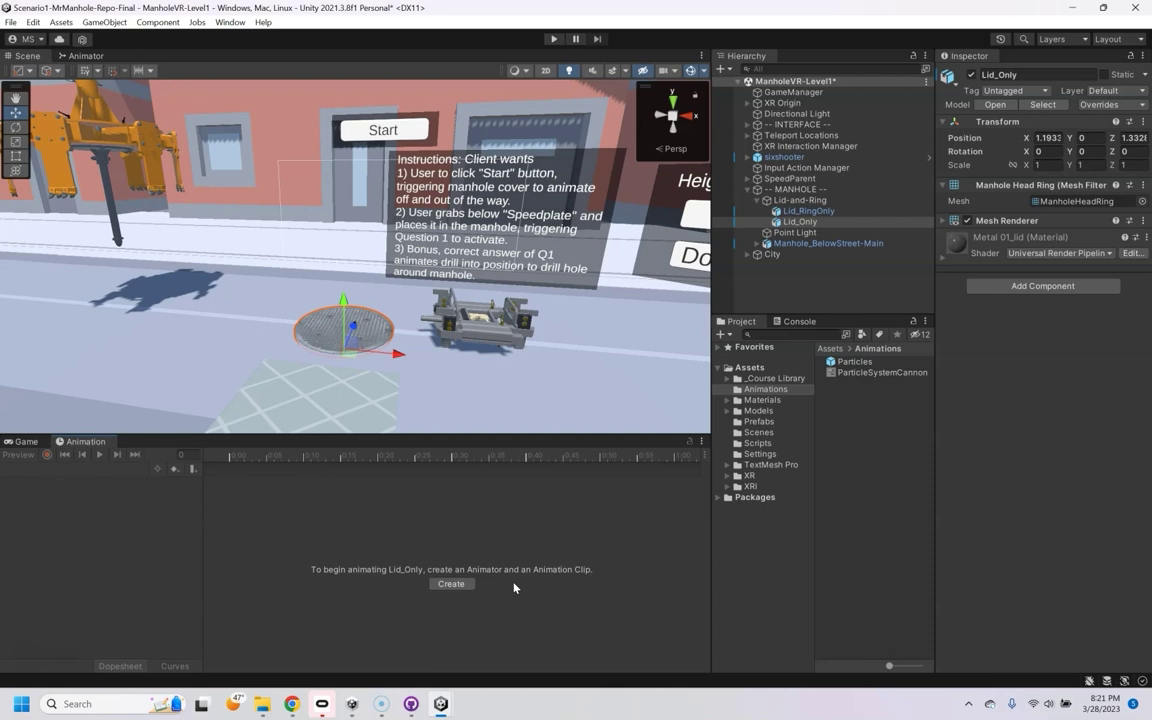
- Create a LidFly animation clip for Lid_Only, saved in Assets/Animations
left_click(789, 226)
left_click(457, 586)
type("LidFly")
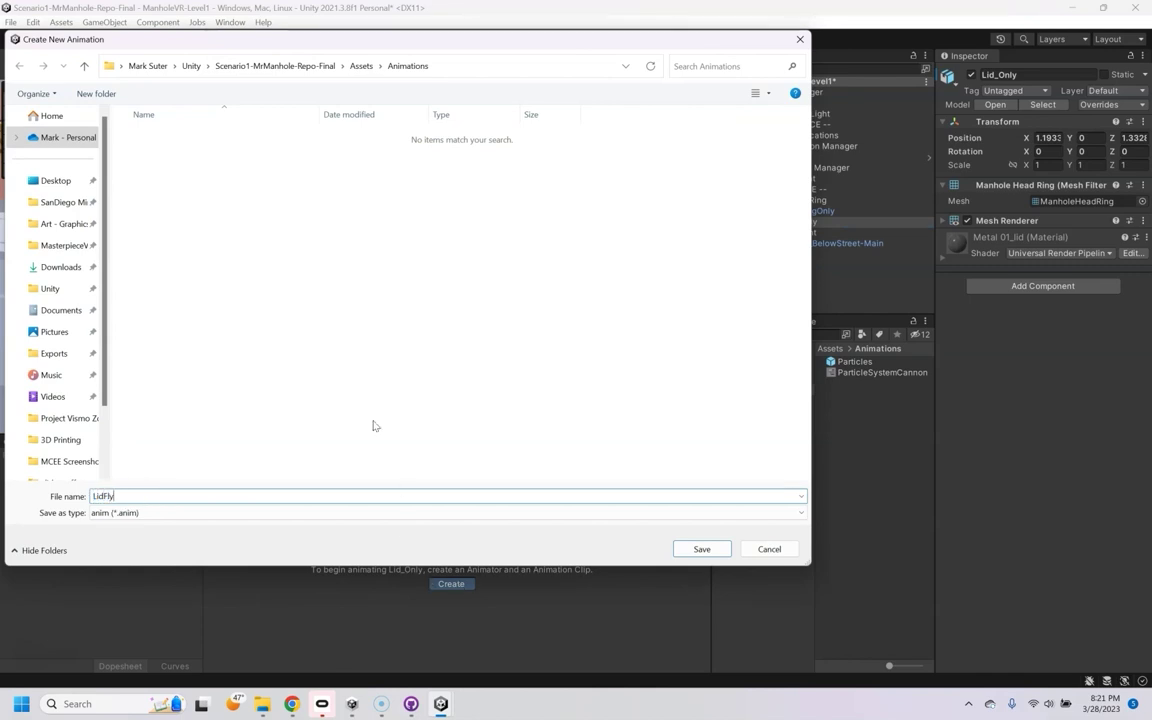
left_click(701, 549)
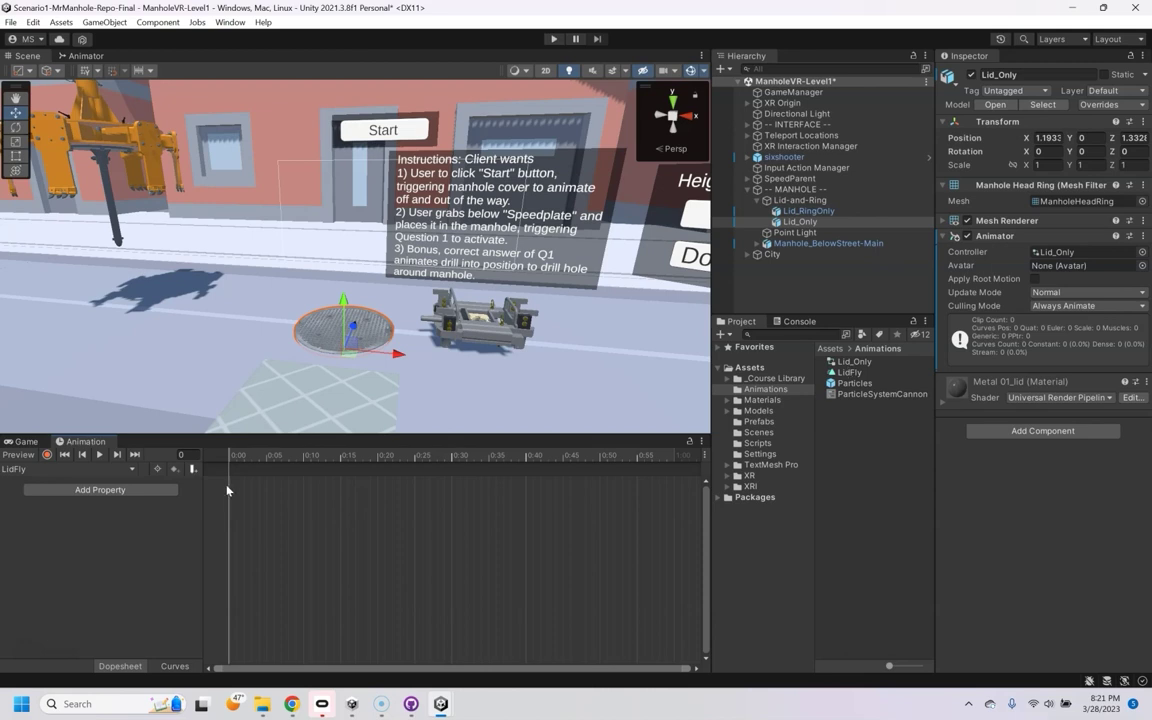
- Add a Transform Position track to LidFly, then scrub from 1:00 back to about 0:21
left_click(148, 495)
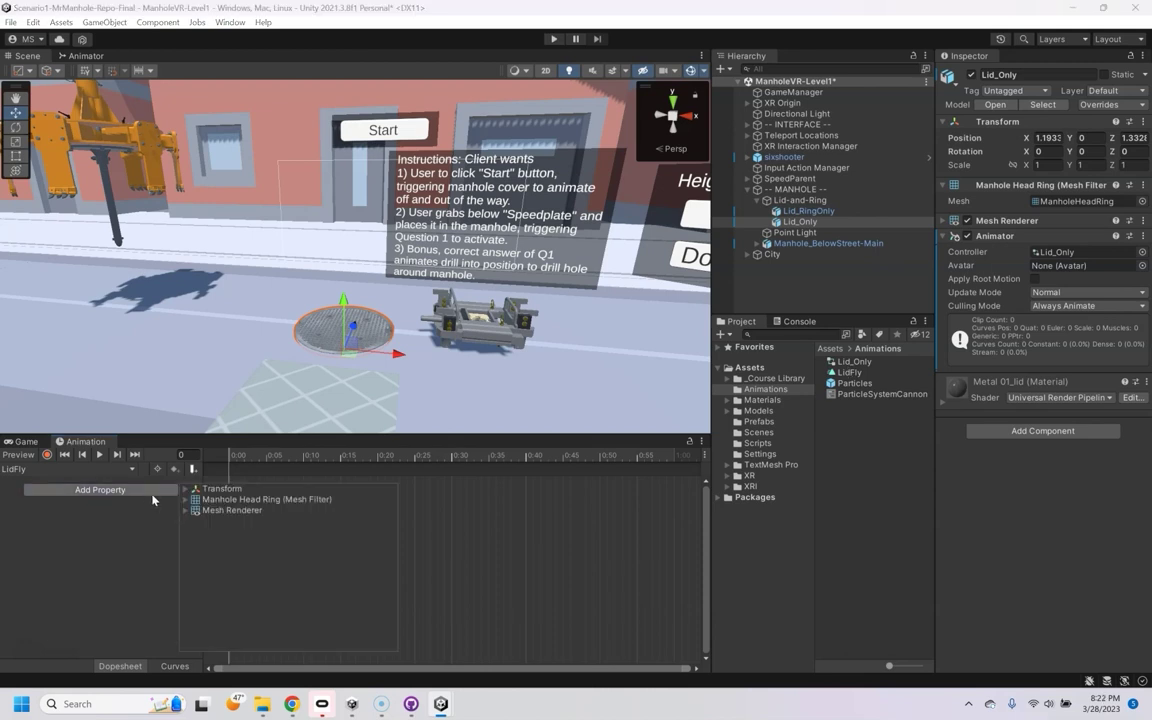
left_click(186, 490)
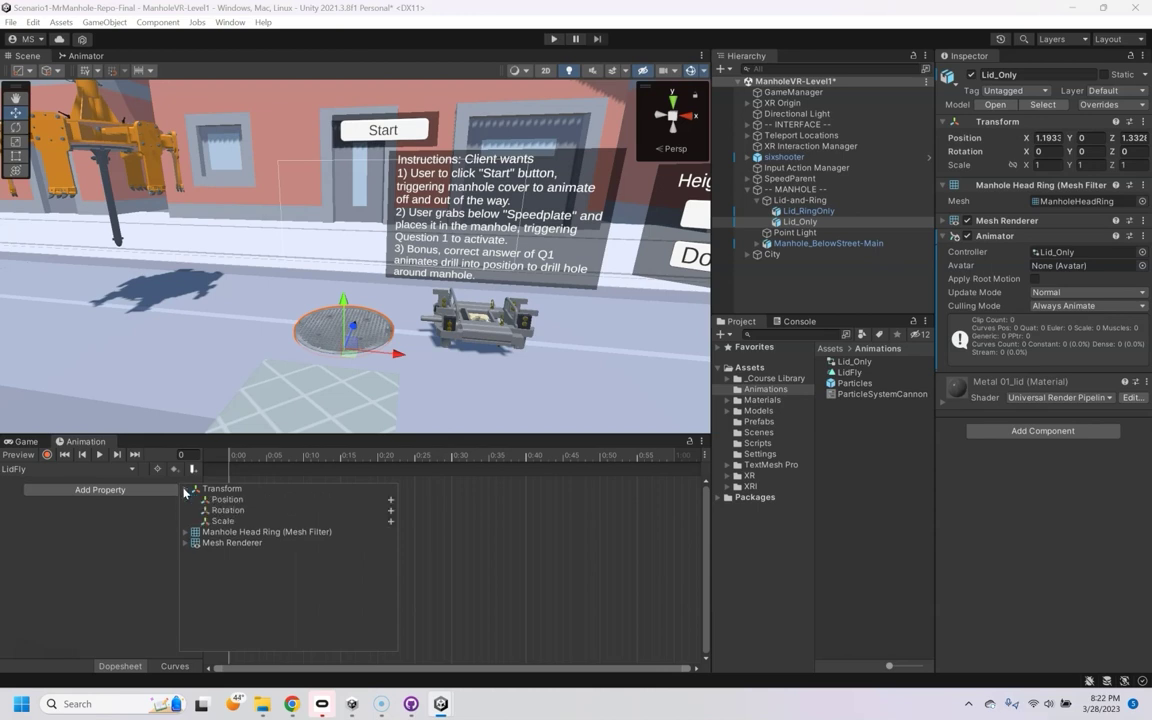
left_click(390, 501)
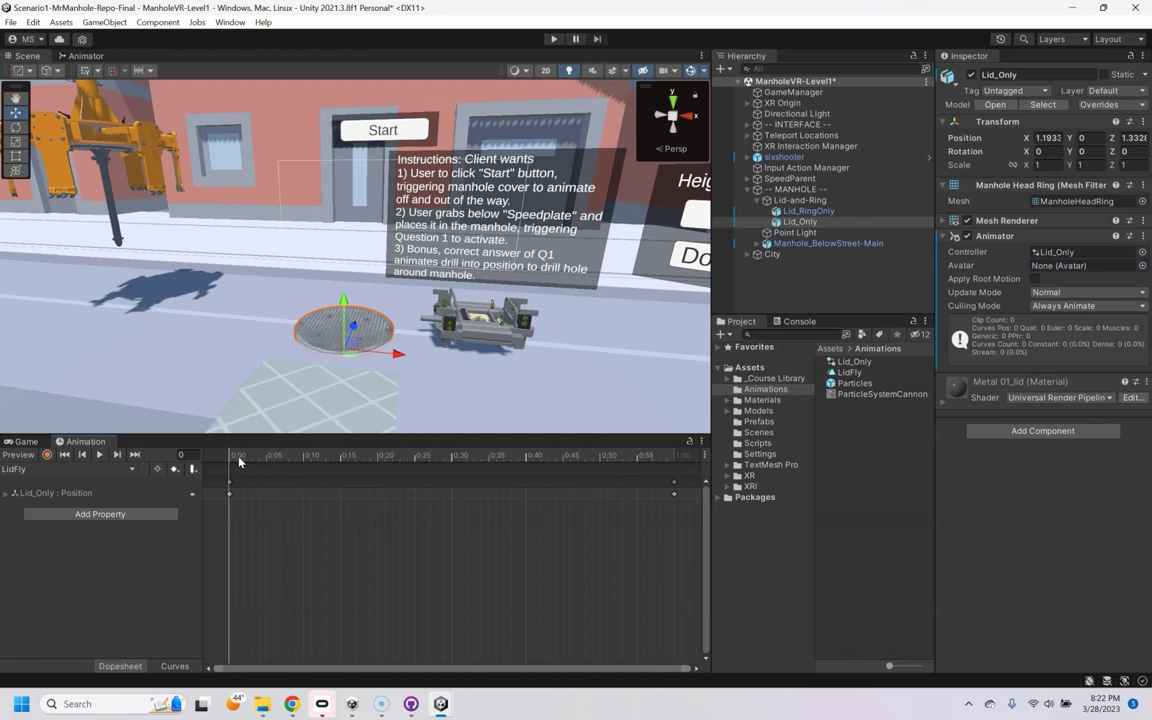
left_click_drag(239, 460, 672, 472)
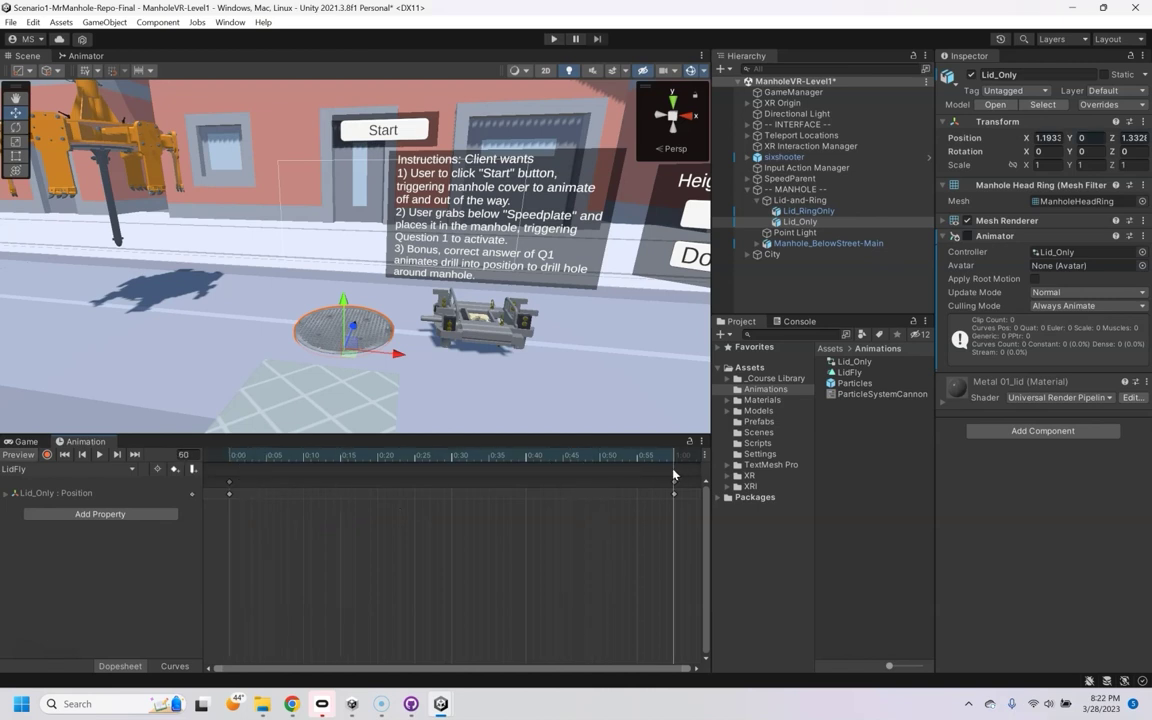
left_click_drag(673, 474, 378, 471)
- Record the lid raised to Y 0.35 at 0:20 and copy those keys to about 0:32
left_click(48, 456)
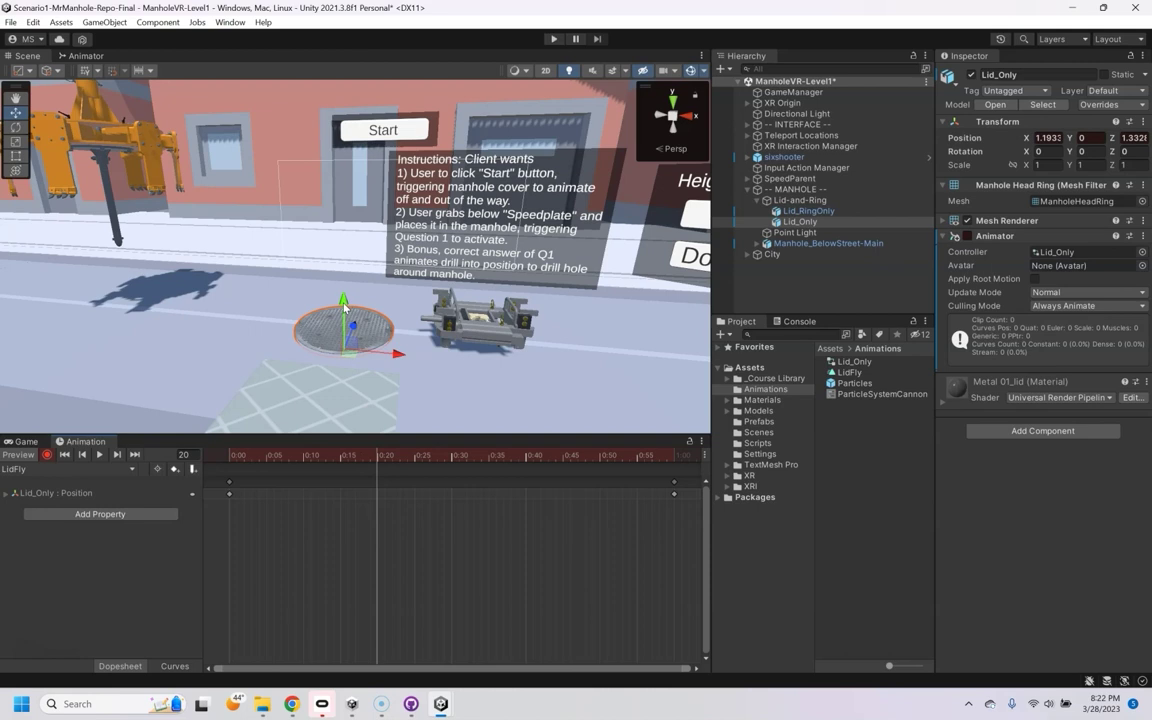
left_click_drag(345, 307, 345, 263)
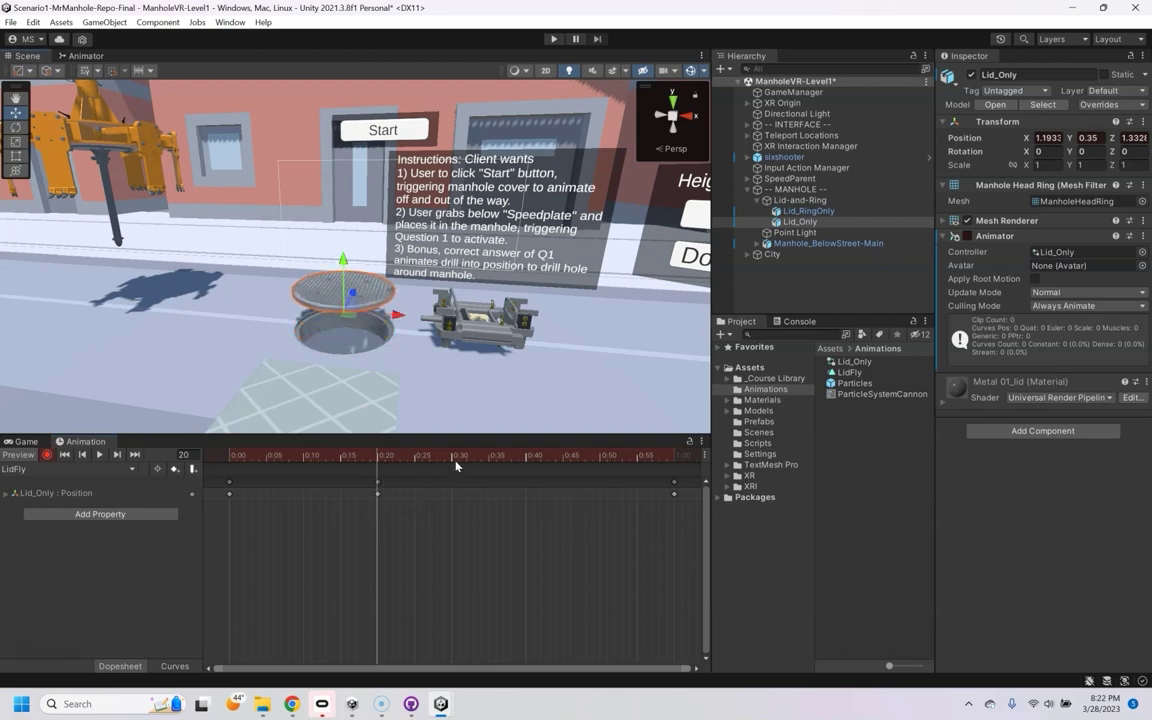
left_click_drag(465, 459, 525, 456)
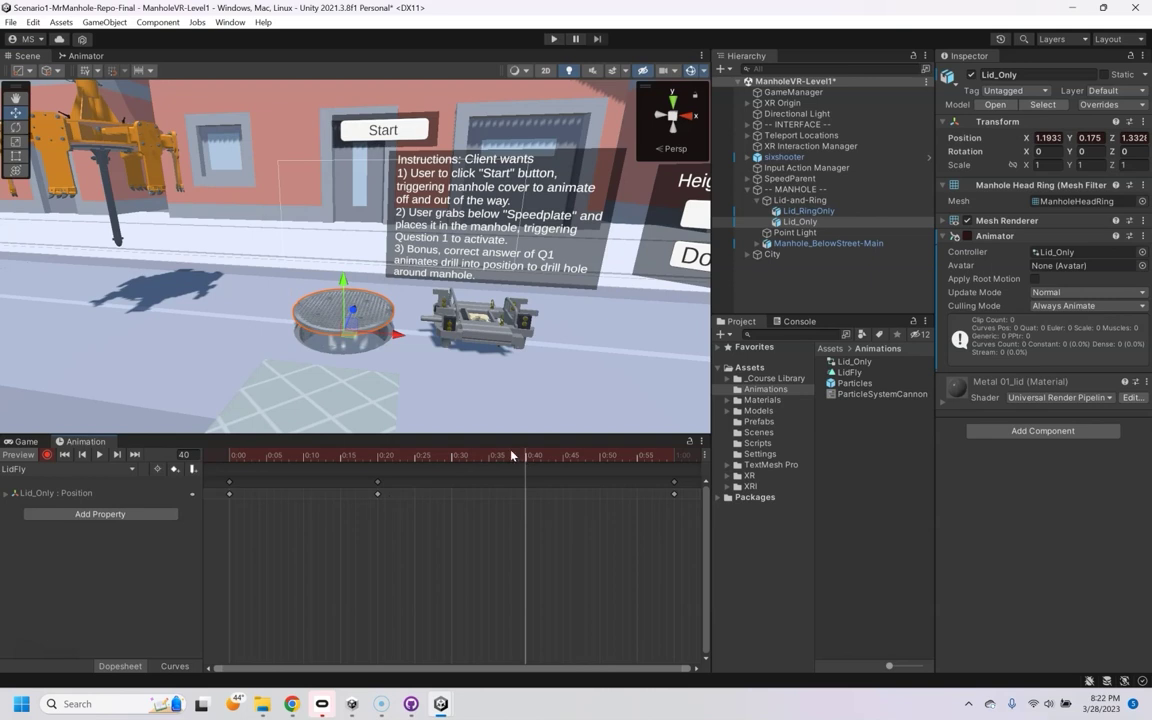
left_click(378, 481)
left_click_drag(387, 478, 388, 479)
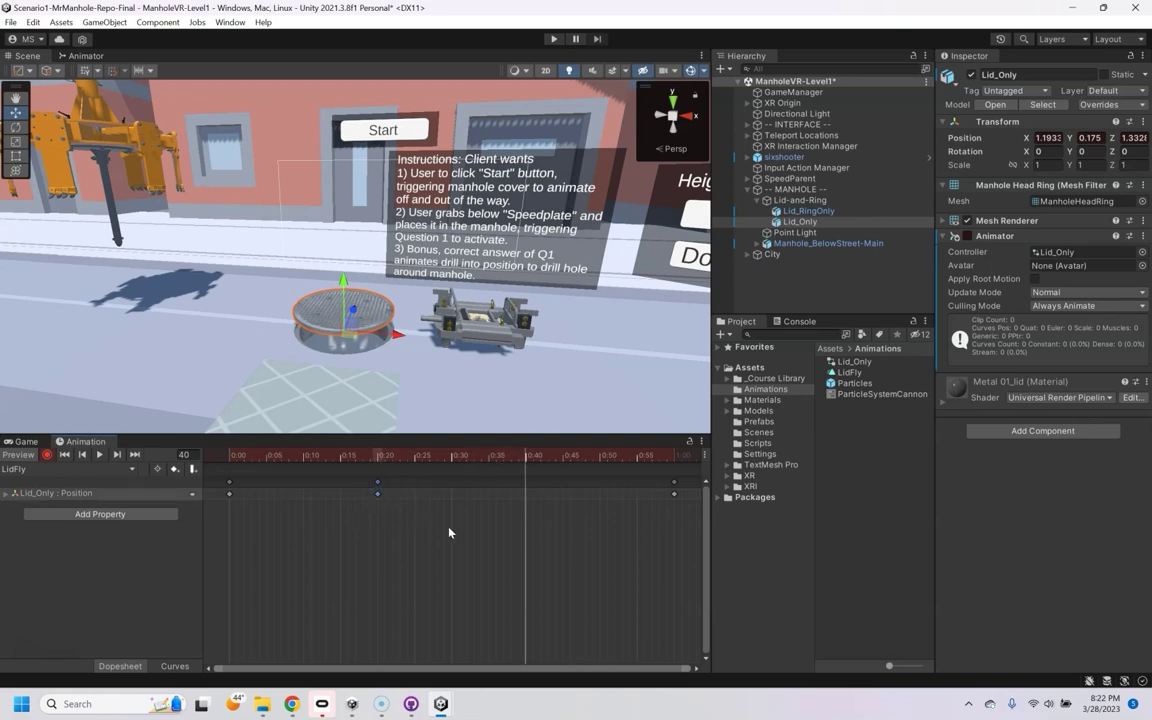
key("ctrl+v")
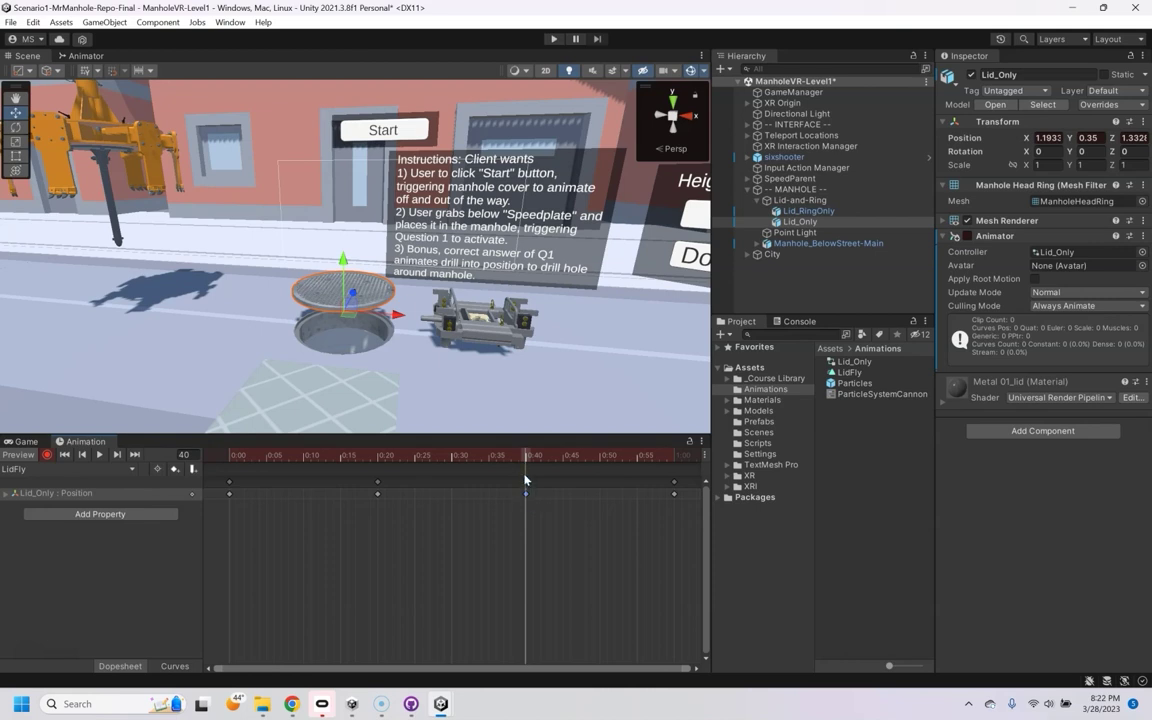
left_click_drag(527, 487, 474, 487)
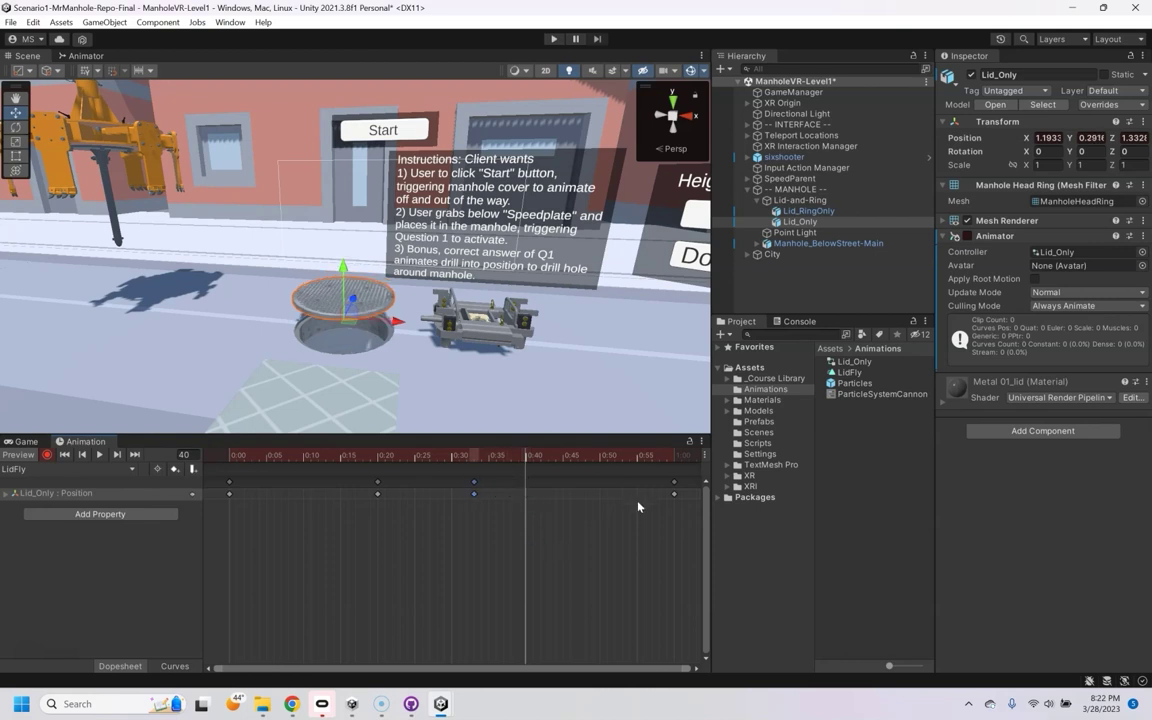
- Delete the clip's final keyframes and scrub the playhead to frame 20
left_click(675, 480)
key("Delete")
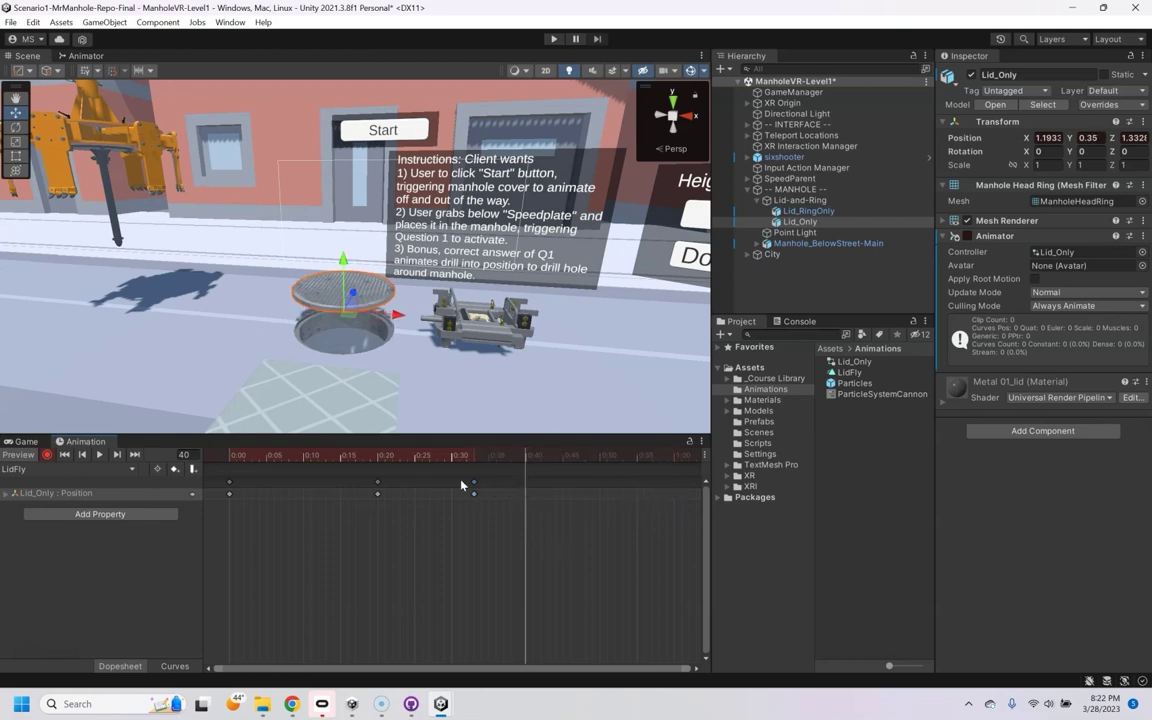
left_click_drag(383, 459, 599, 481)
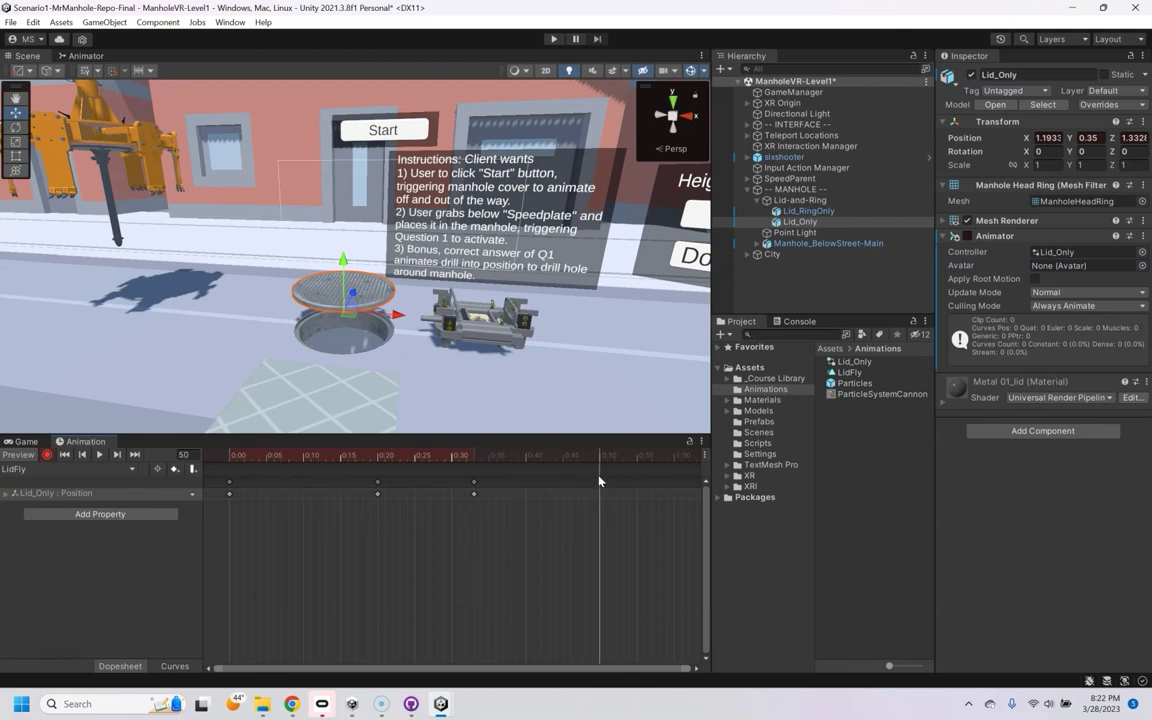
- Key the lid sliding to X 3.256 at frame 50 and lowered at frame 60, then rewind
left_click_drag(396, 314, 690, 338)
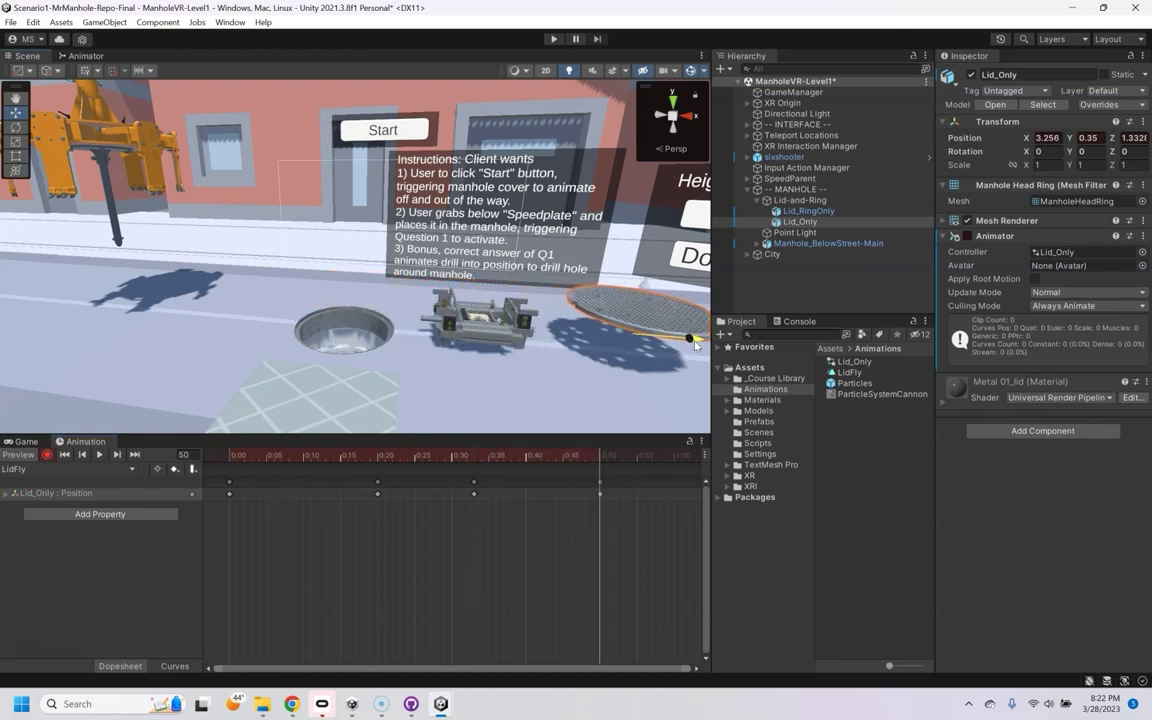
left_click(675, 456)
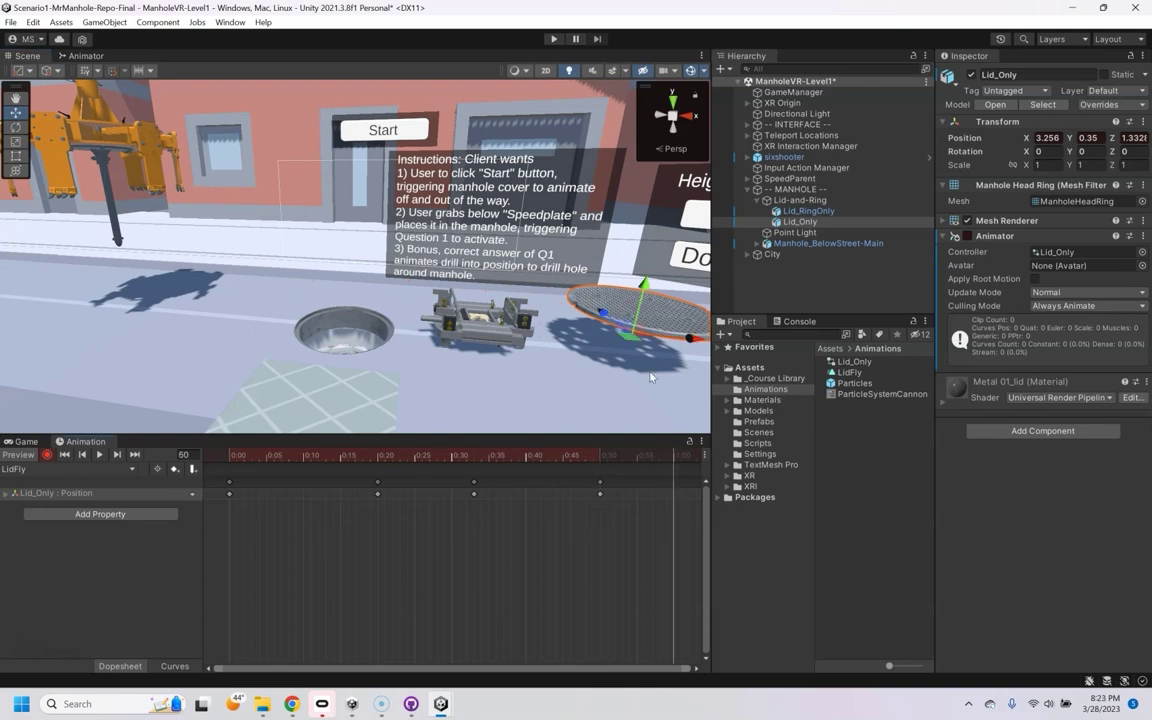
left_click_drag(641, 292, 640, 325)
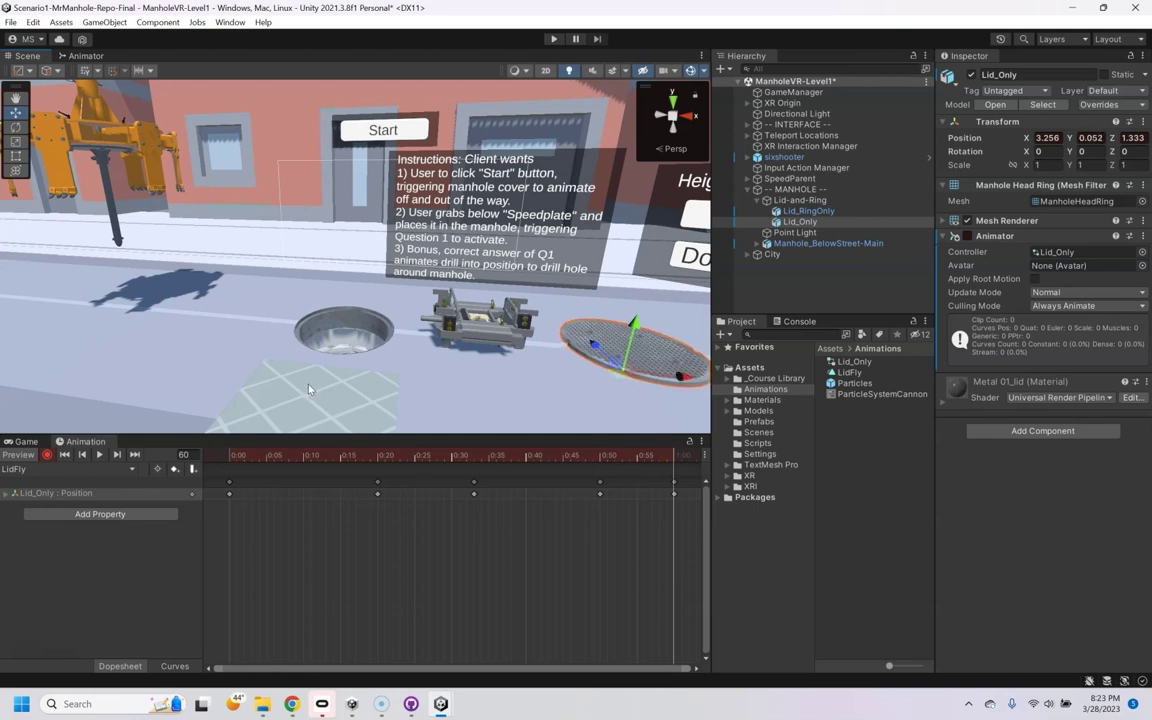
left_click_drag(356, 455, 210, 457)
- Preview the clip, then move the 0:20 key to 0:15 and the 0:30 keys to about 0:19
key("space")
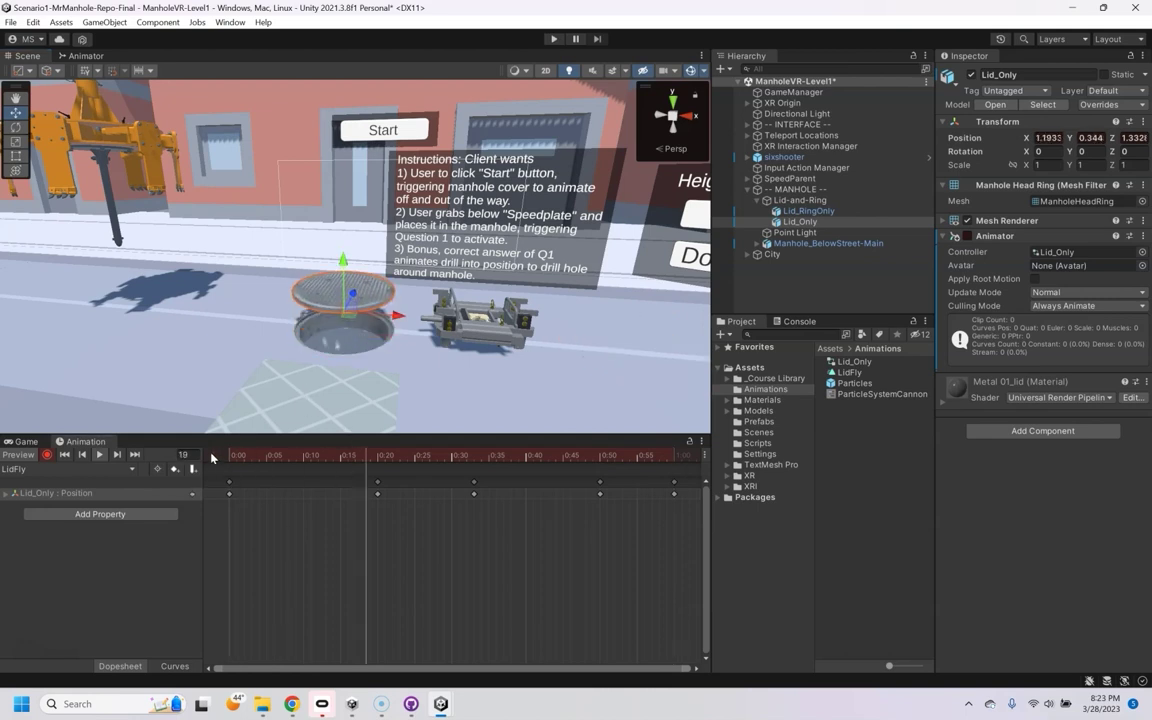
key("space")
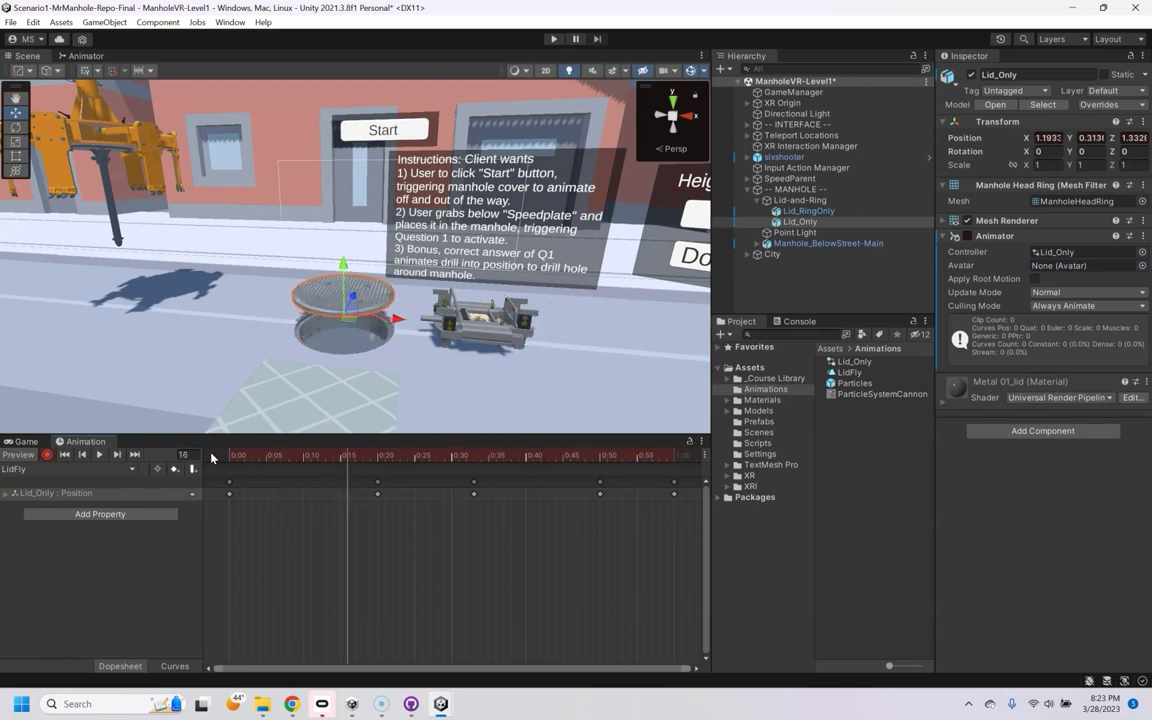
left_click(377, 484)
left_click_drag(340, 488, 340, 488)
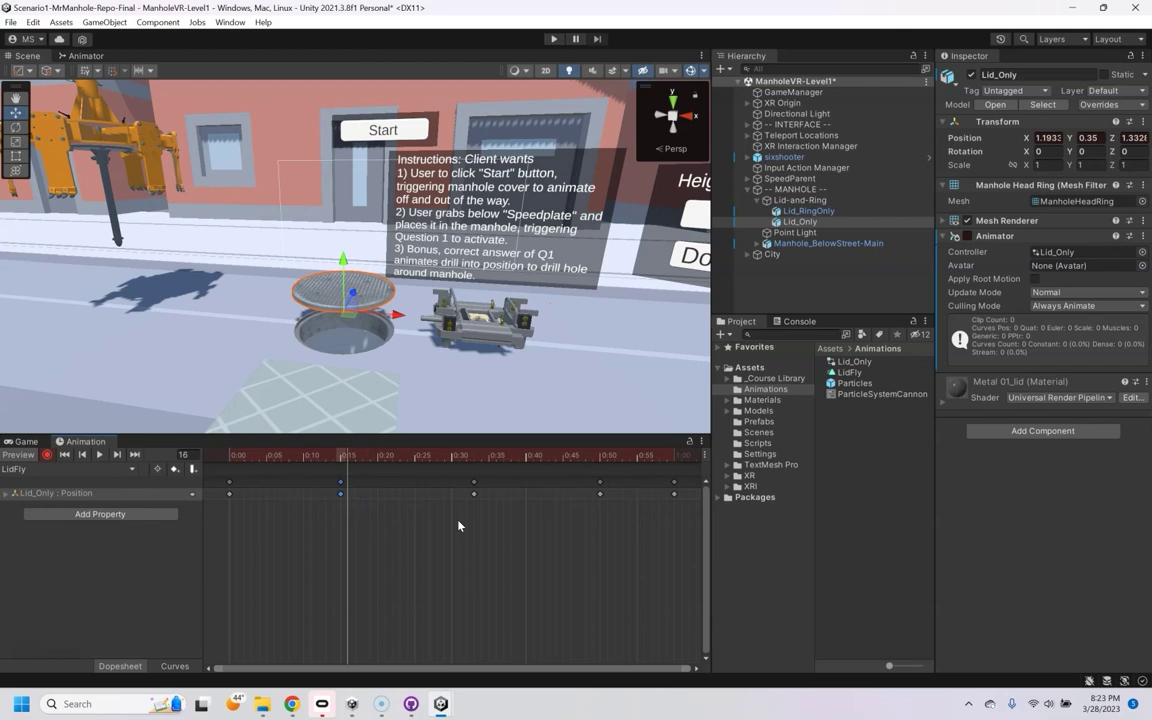
left_click(473, 481, "shift")
left_click_drag(473, 488, 370, 488)
- Play and scrub the retimed clip from frame 19 to watch the lid slide off
key("space")
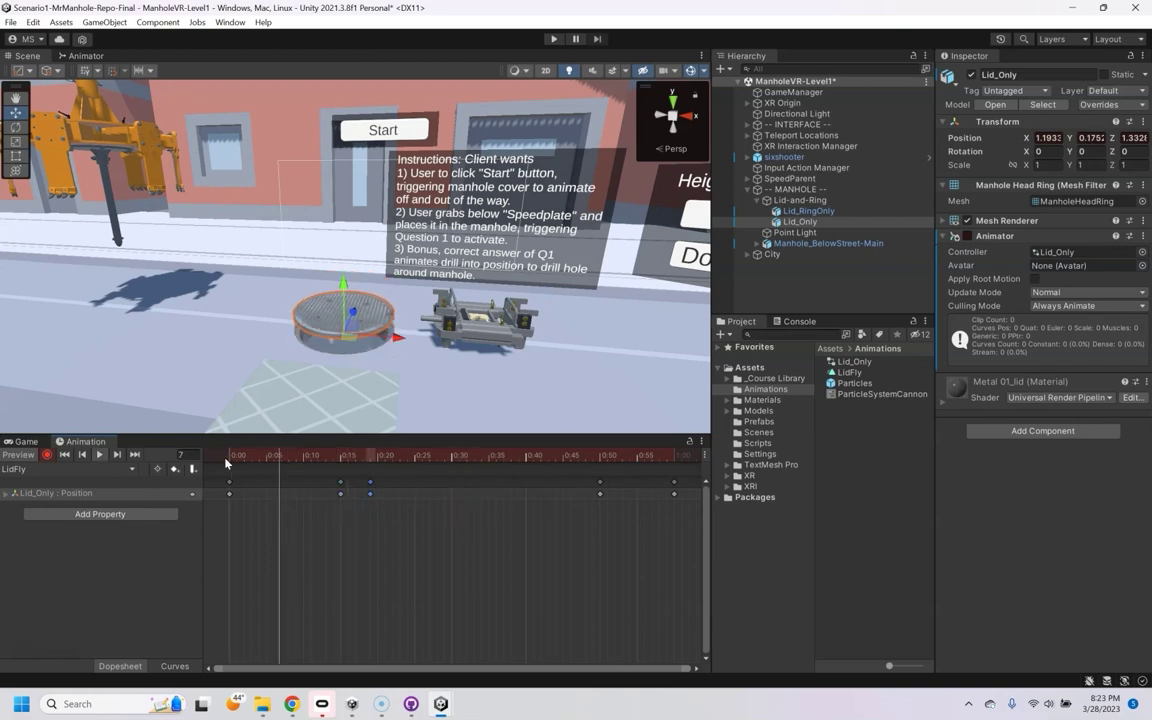
left_click(281, 456)
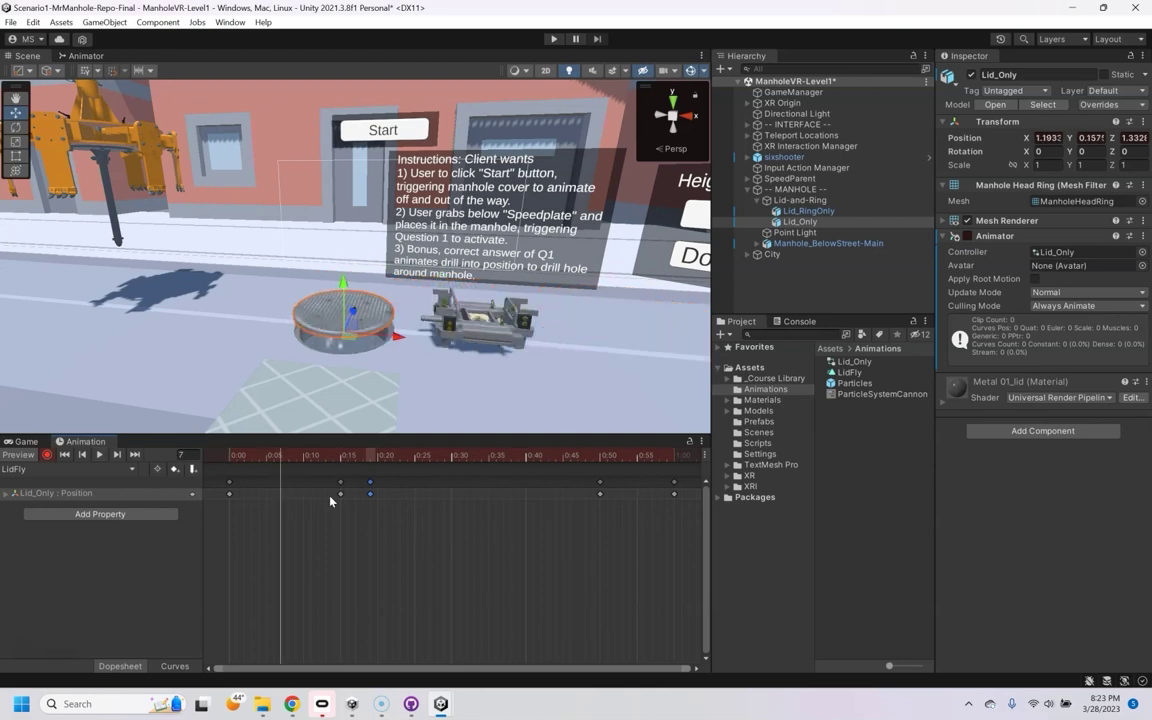
left_click(373, 456)
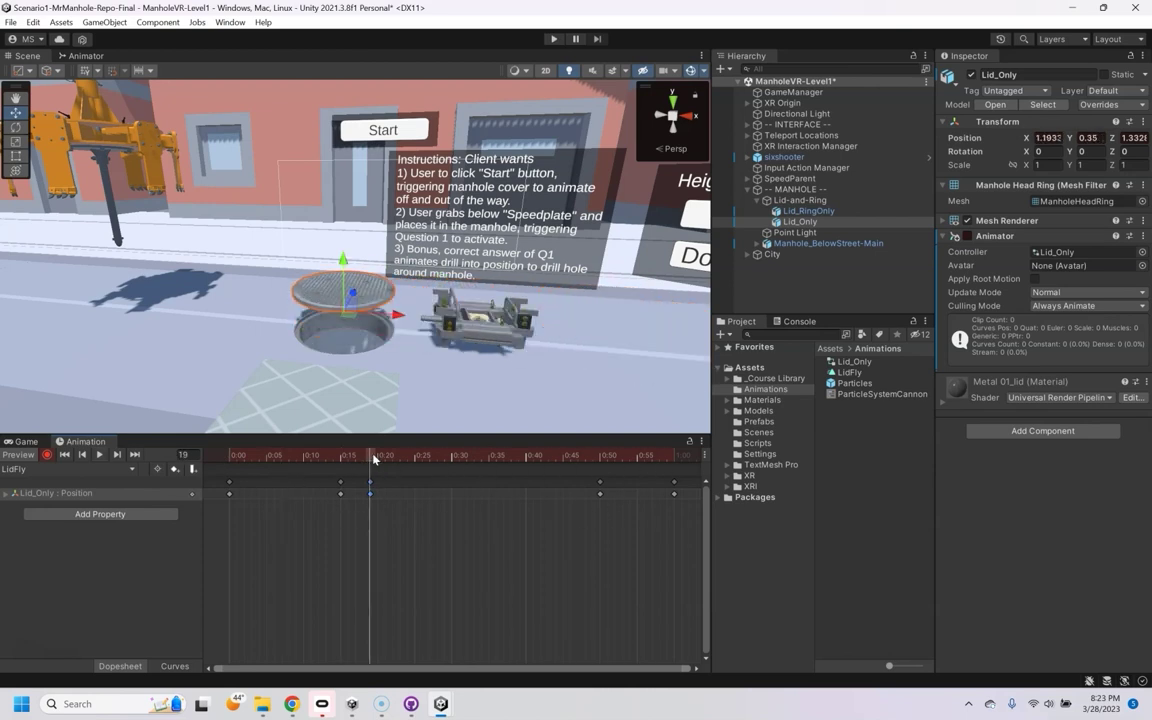
left_click_drag(373, 458, 678, 503)
- Open the Lid_Only Animator controller, place the LidFly state beside Entry, and return to the Scene view
left_click(489, 538)
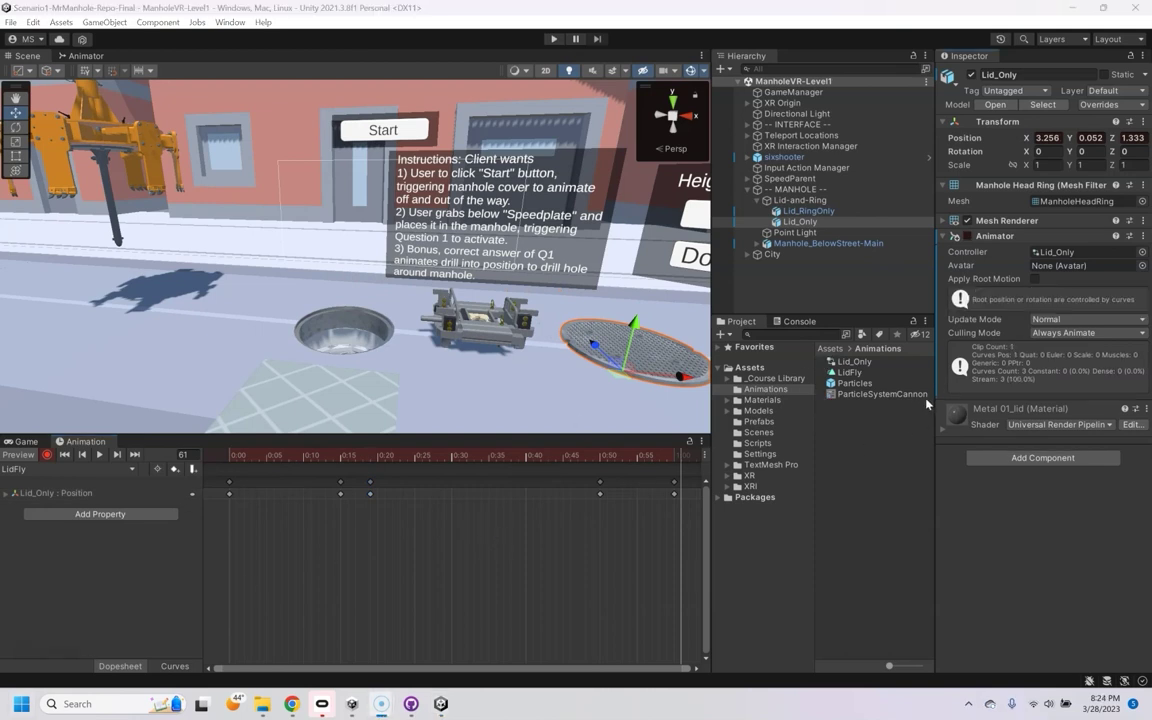
double_click(1051, 257)
left_click_drag(281, 225, 330, 295)
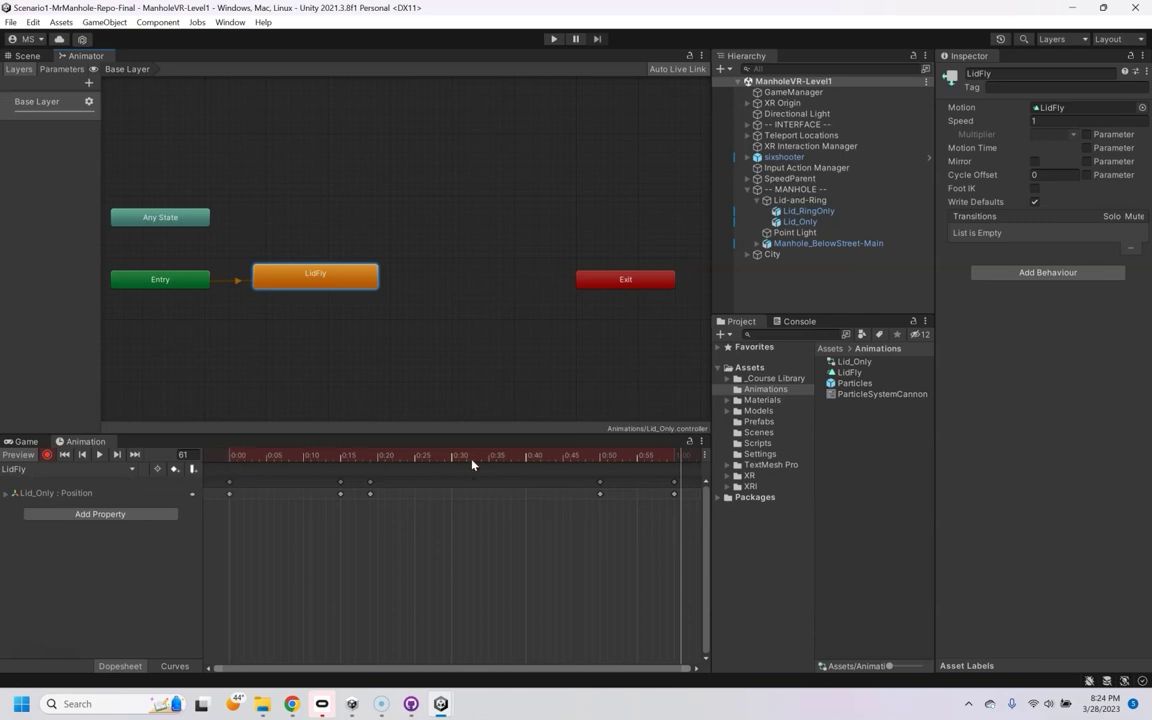
left_click(22, 56)
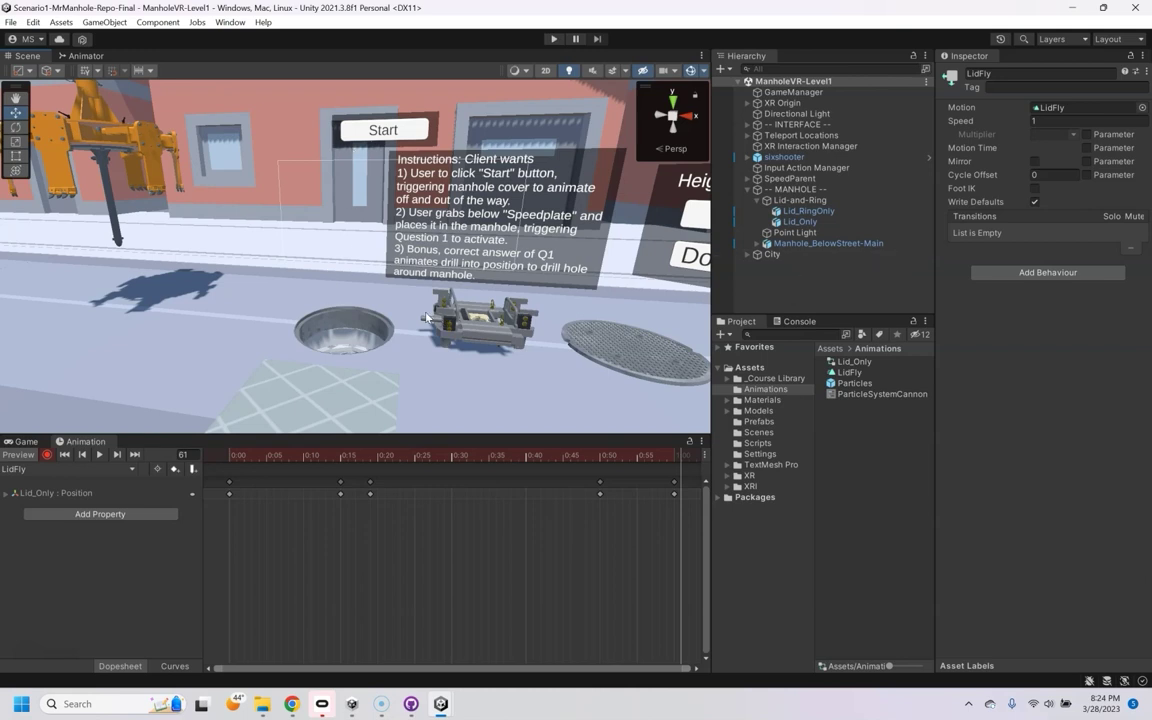
- Rewind the lid onto the hole and select INTERFACE > Start Button > Start
left_click_drag(309, 453, 256, 410)
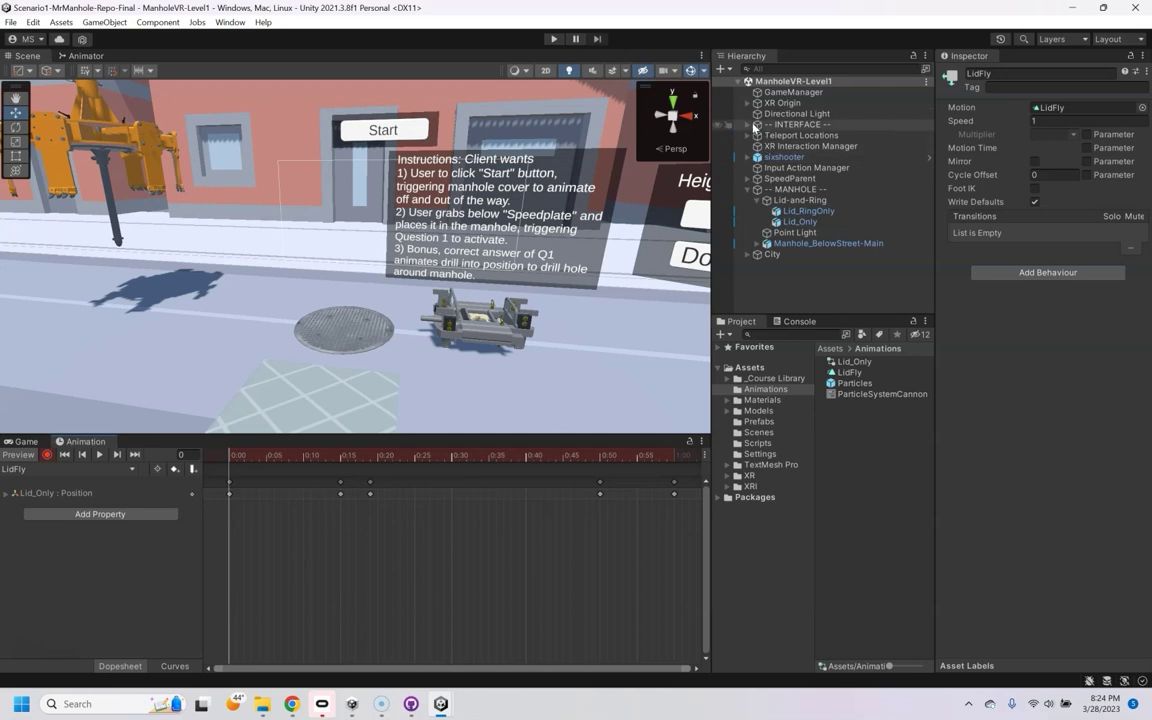
left_click(748, 125)
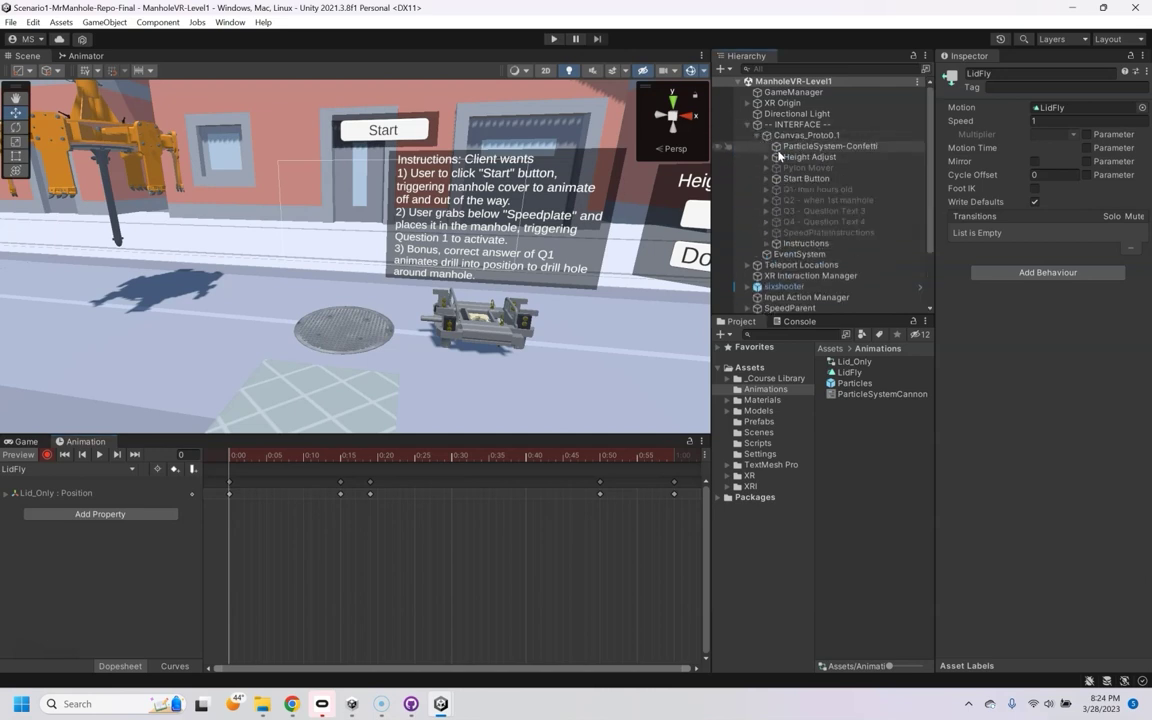
left_click(772, 179)
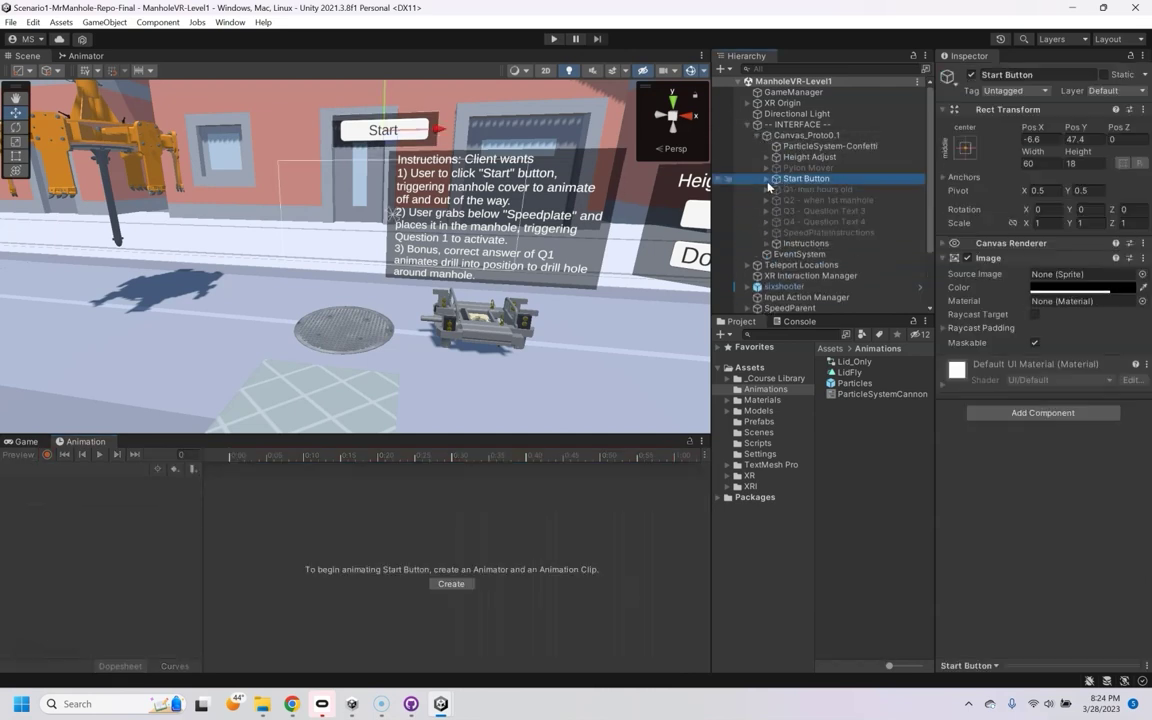
left_click(766, 179)
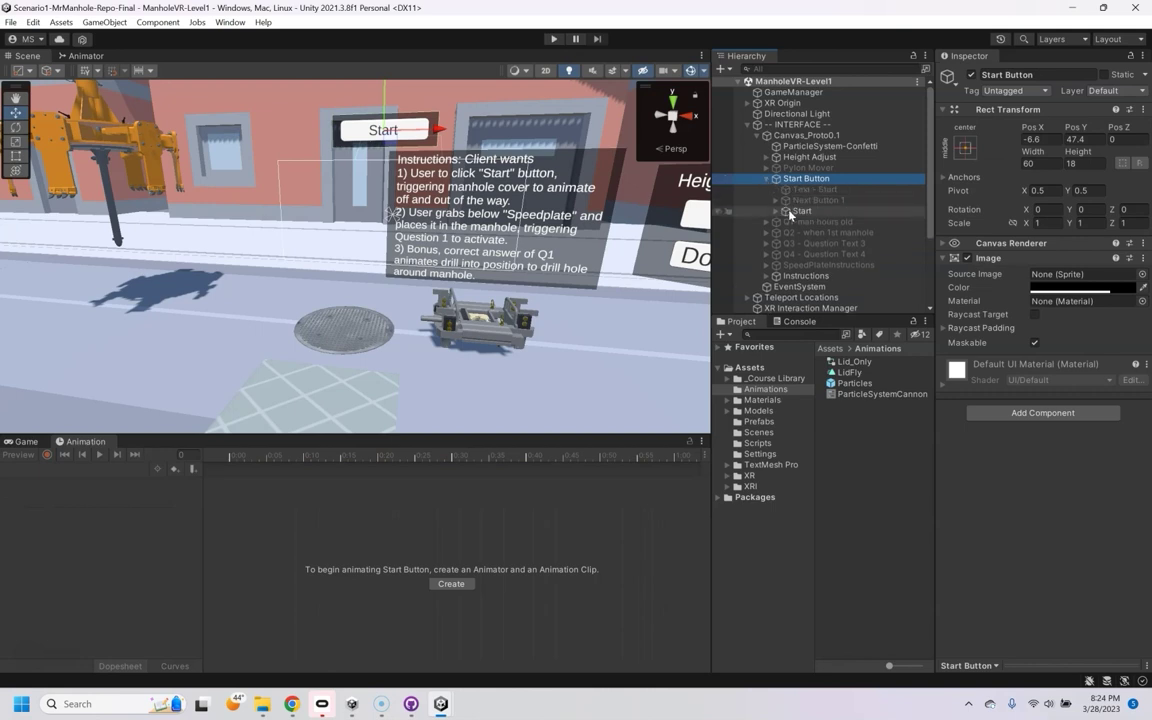
left_click(789, 212)
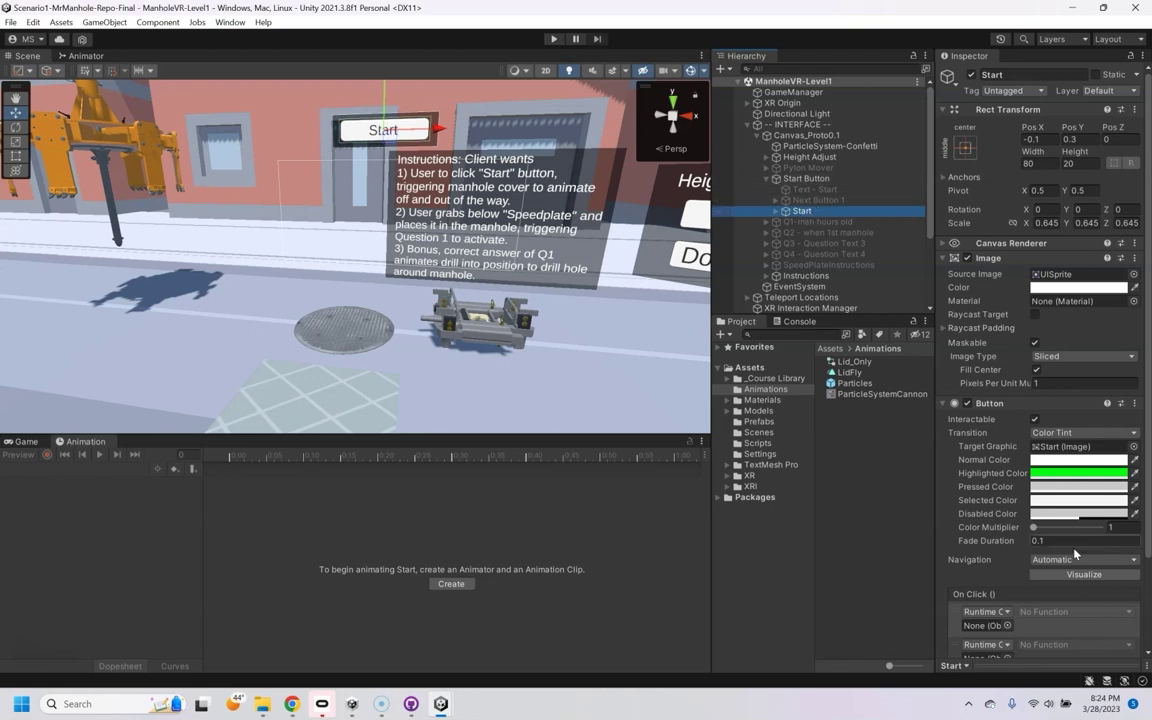
- Remove both existing On Click actions from the Start button and add a new empty one
scroll(1046, 538, "down", 3)
left_click(1124, 570)
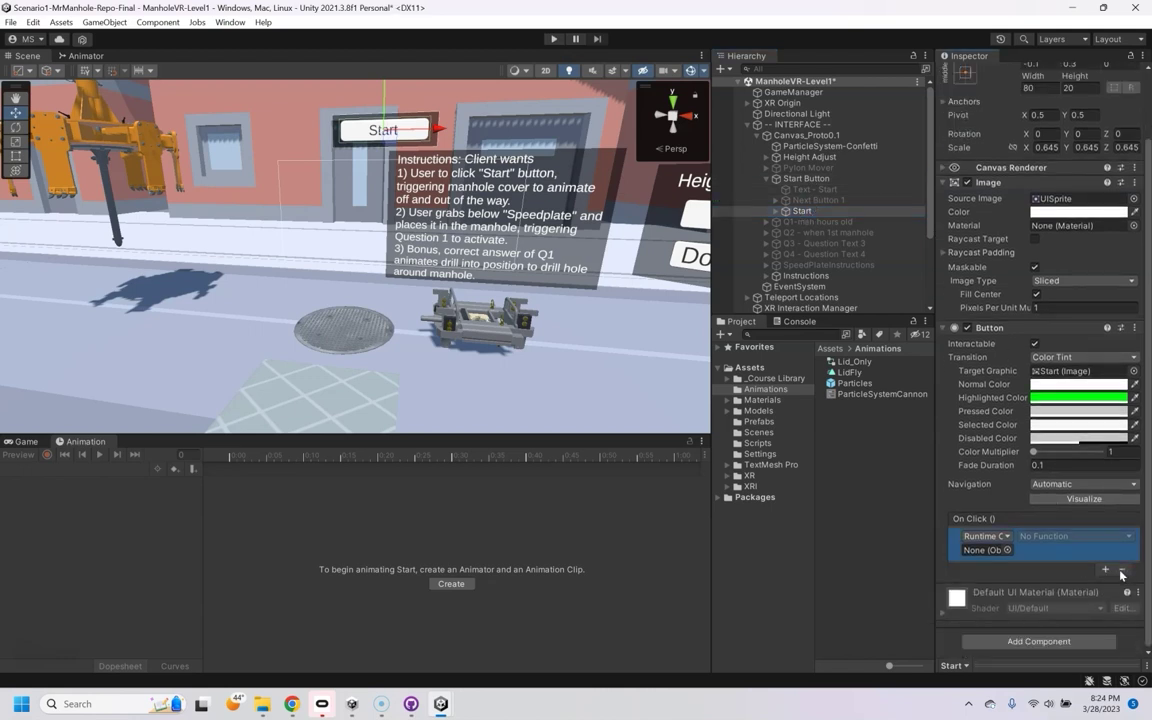
left_click(1124, 570)
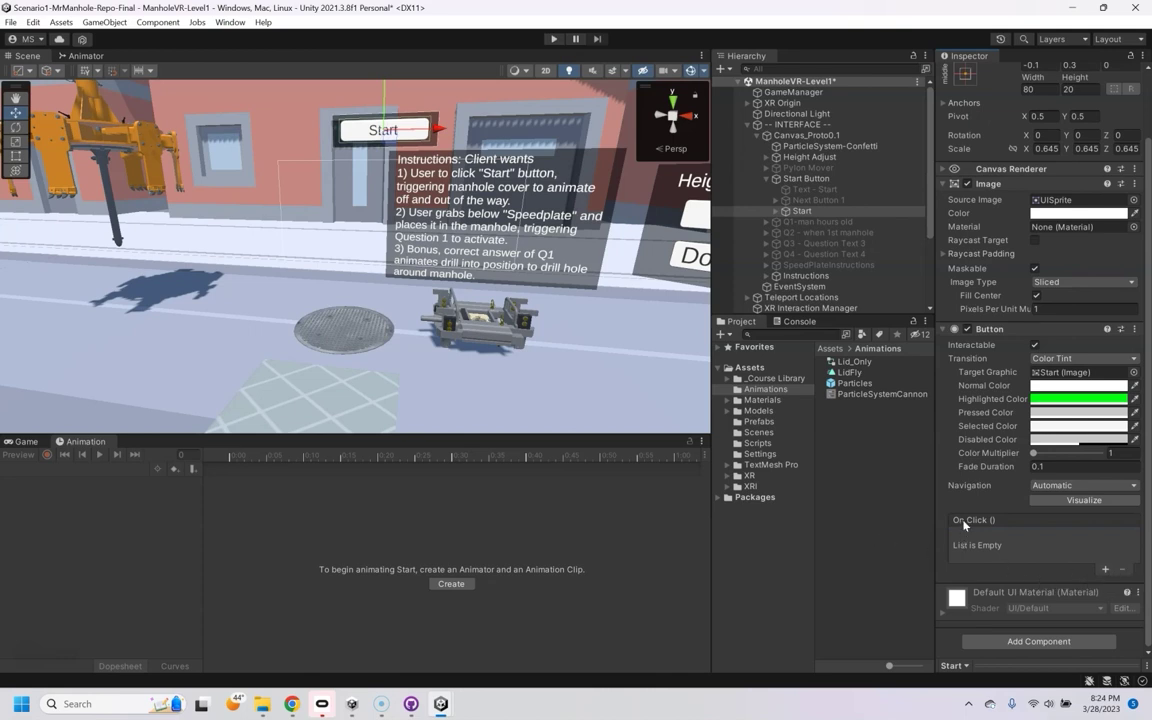
left_click(1105, 569)
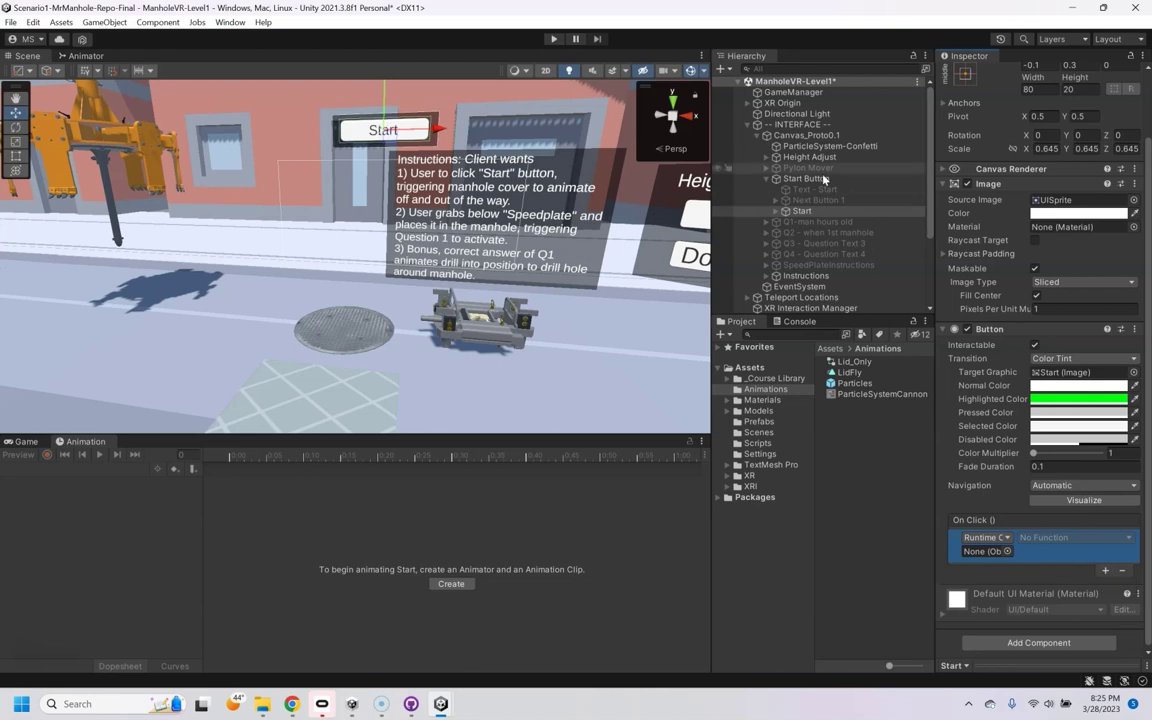
- Target Lid_Only in the On Click action and have it call Animator > Play (string)
left_click(748, 126)
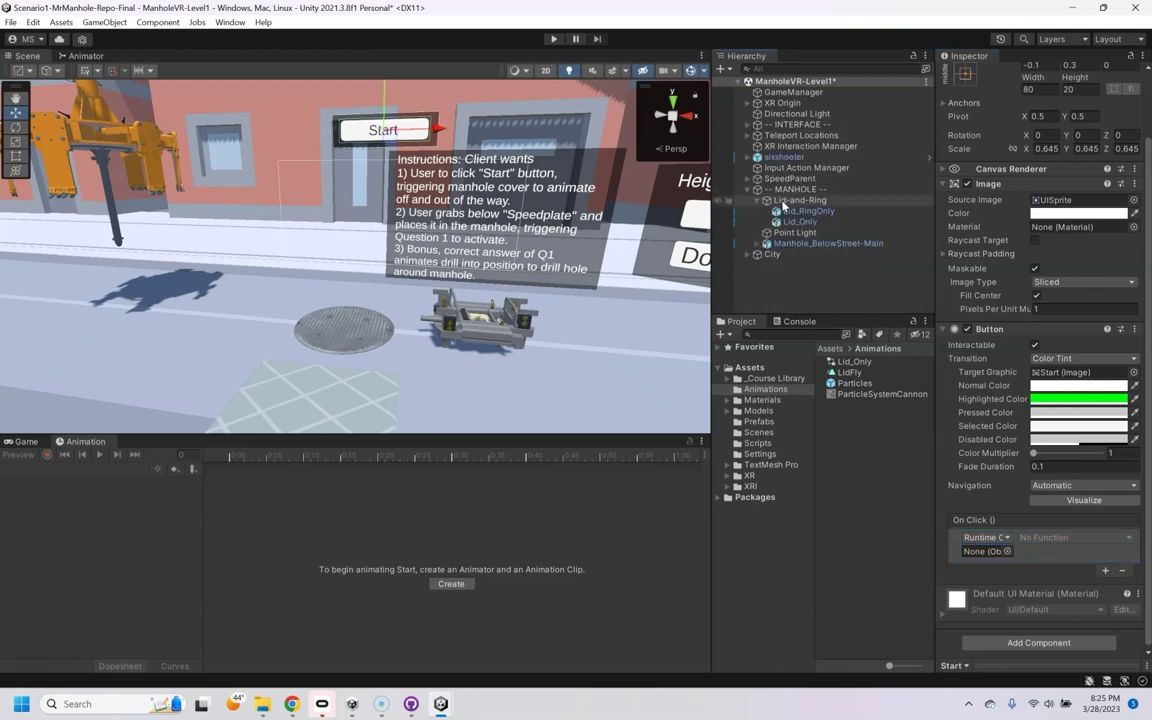
left_click_drag(791, 222, 985, 551)
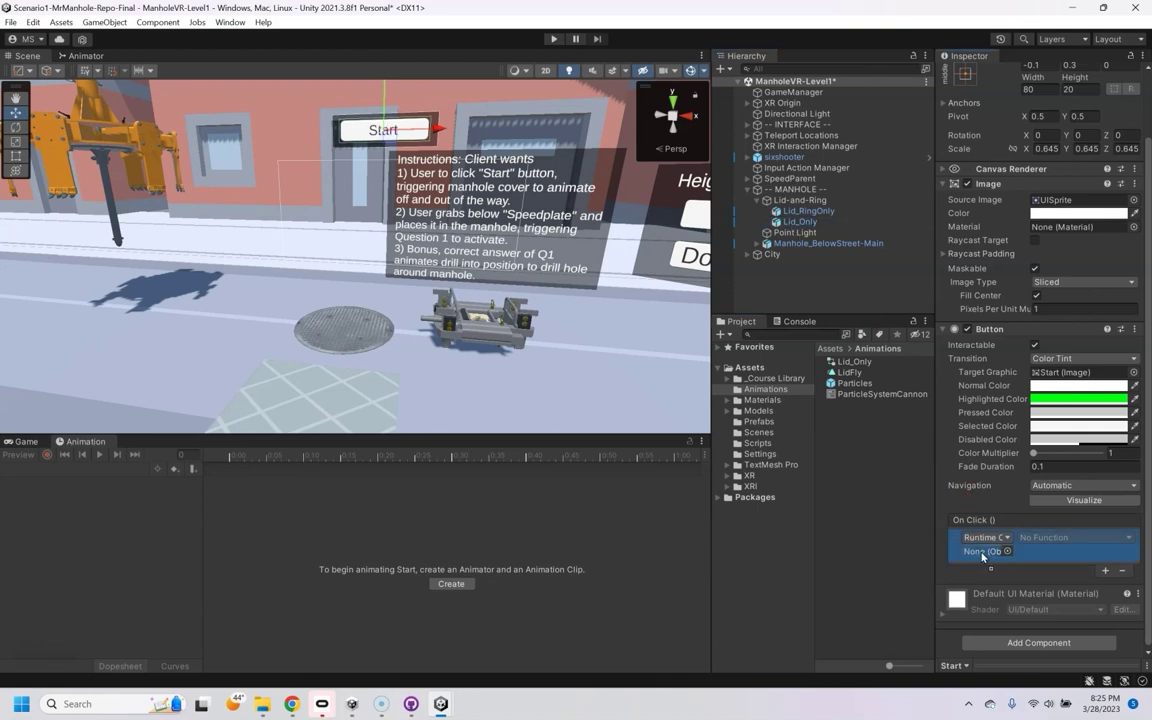
left_click(1054, 531)
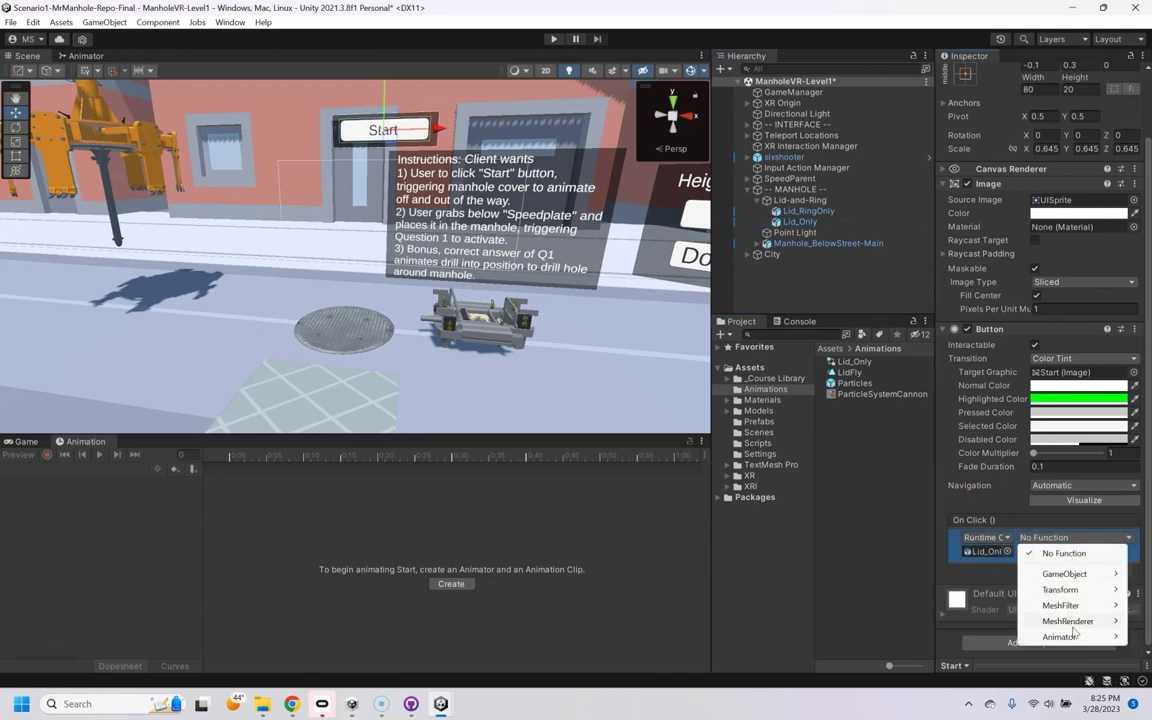
mouse_move(1074, 646)
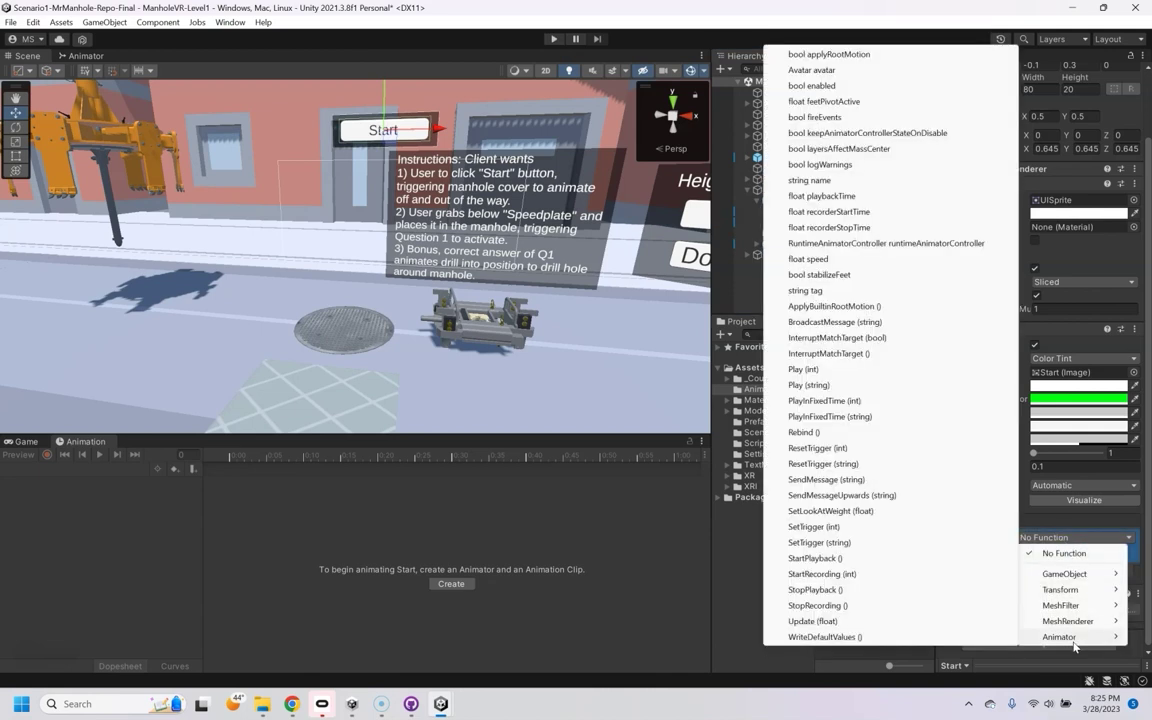
left_click(833, 389)
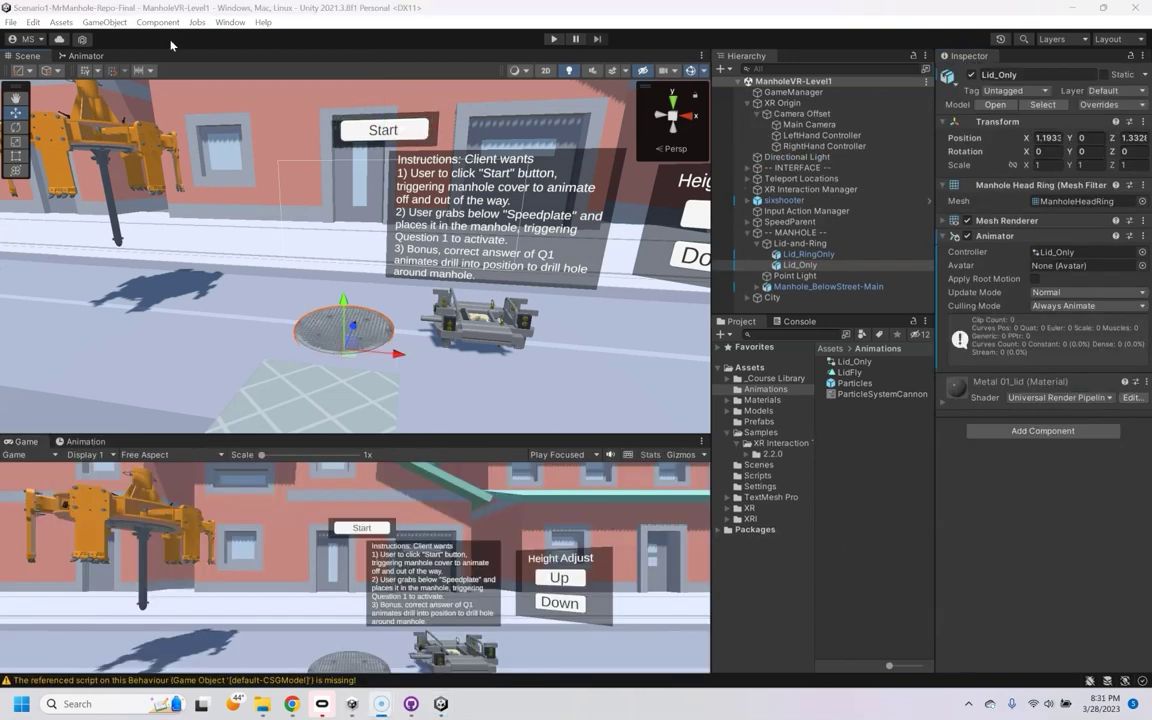
- Create an empty New State as the Base Layer default and uncheck Loop Time on LidFly
left_click(80, 56)
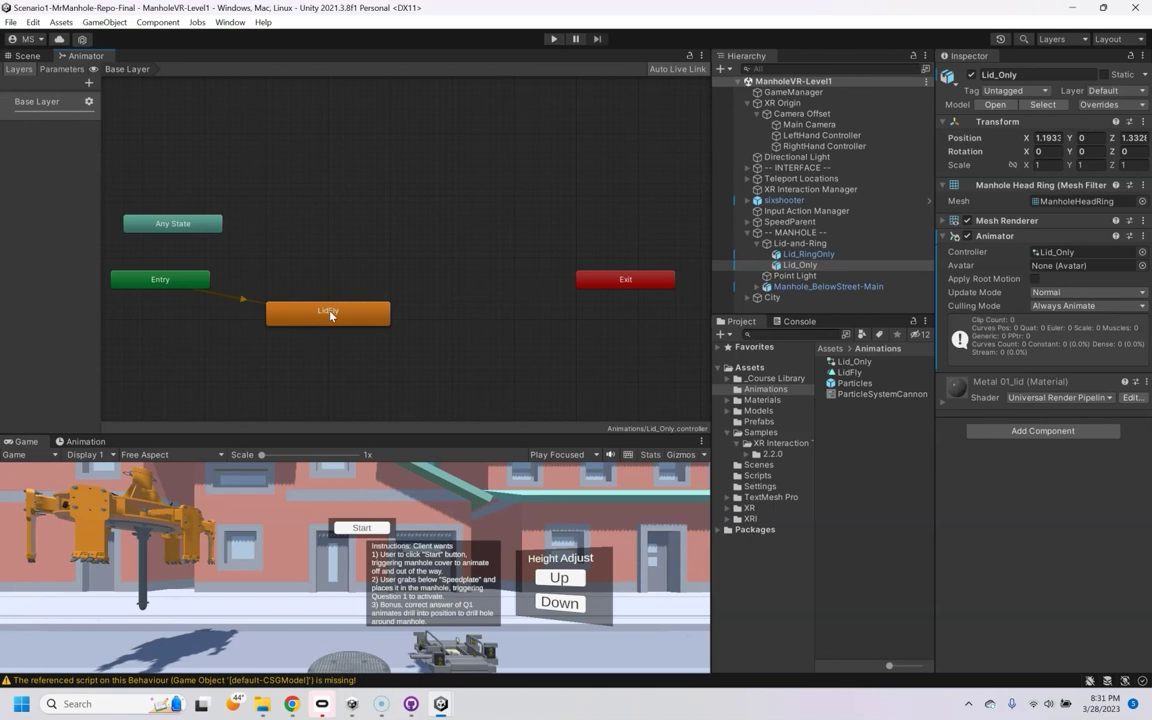
left_click(318, 279)
right_click(331, 234)
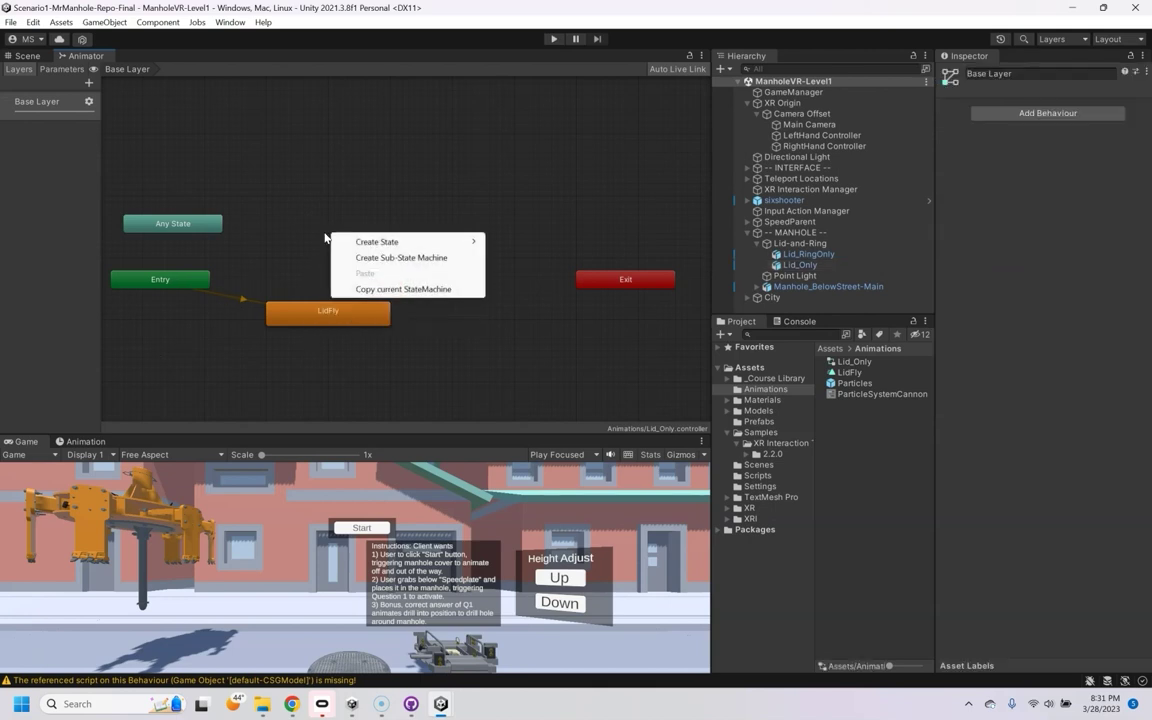
left_click(519, 242)
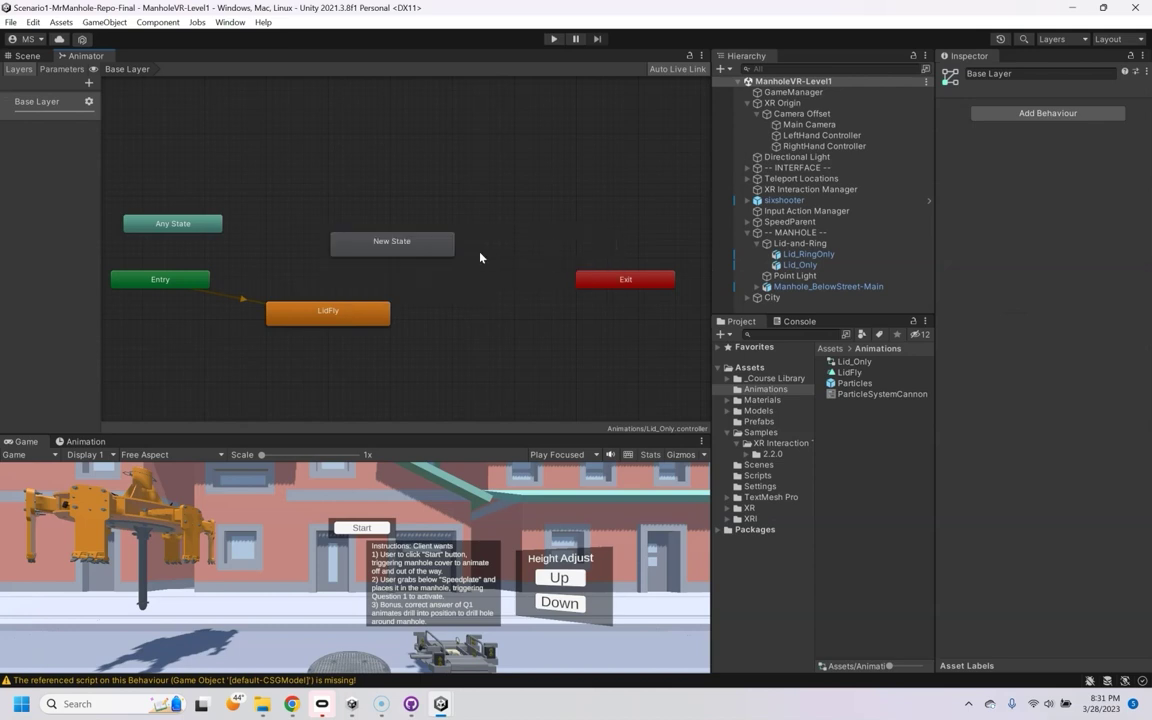
left_click(373, 242)
right_click(373, 242)
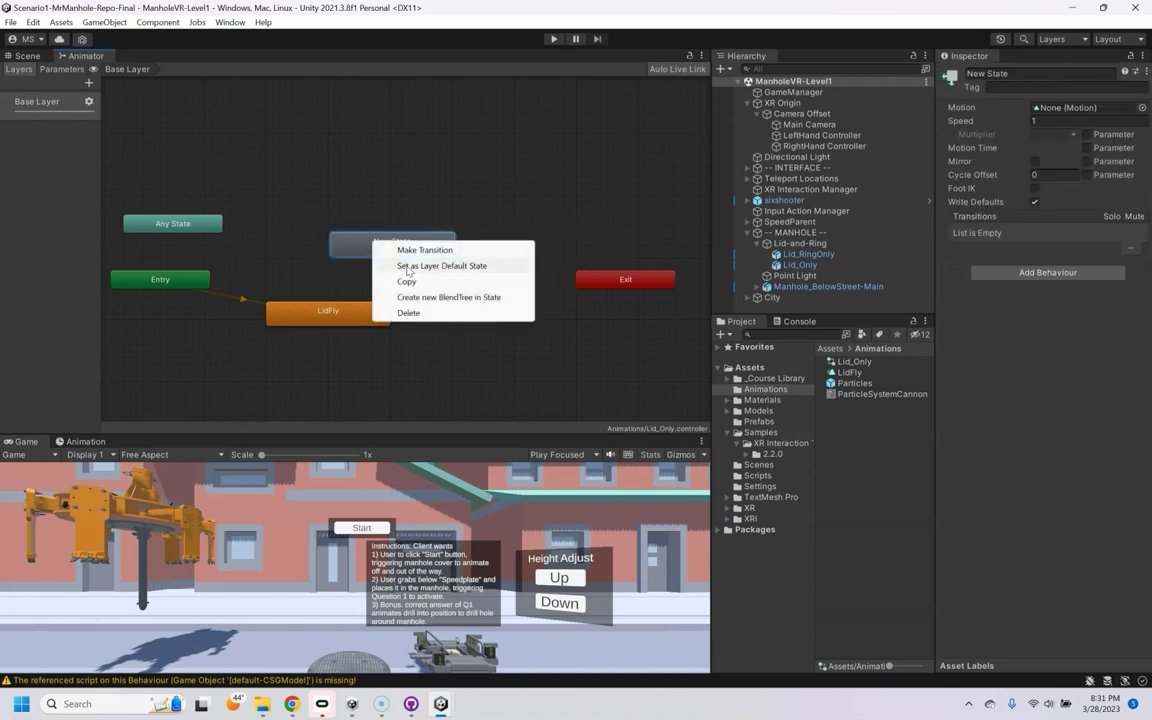
left_click(415, 268)
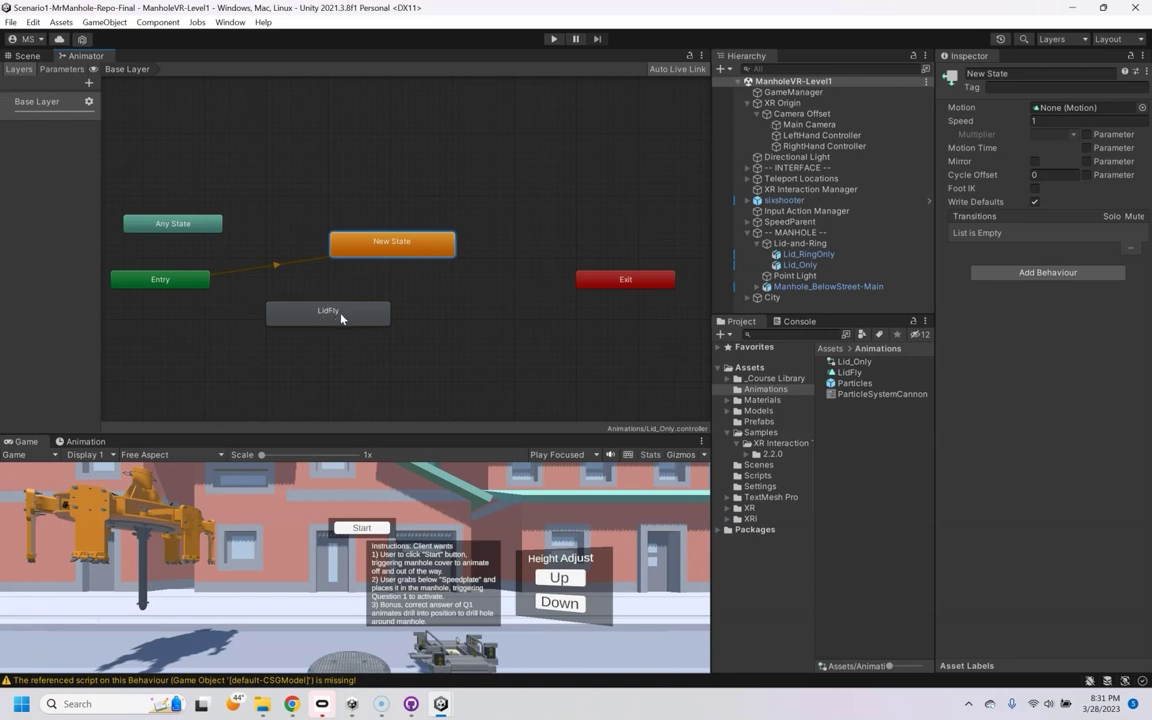
left_click(845, 372)
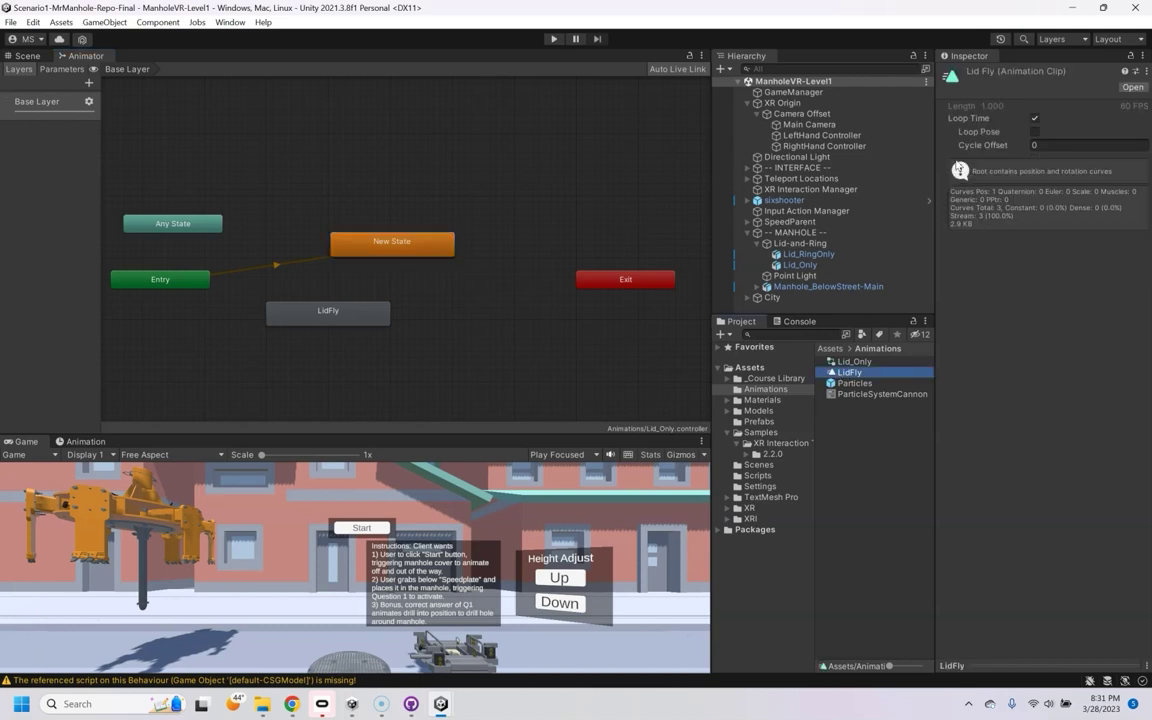
left_click(1035, 120)
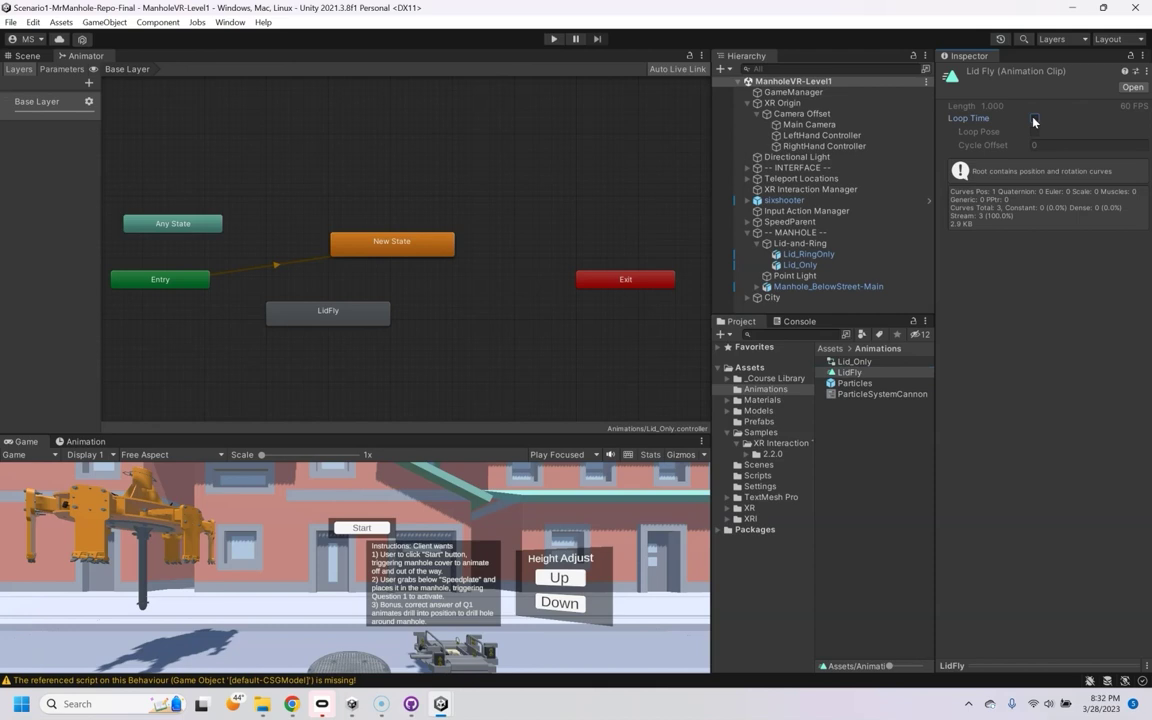
- Enter Play mode to test-run the manhole scene
left_click(553, 38)
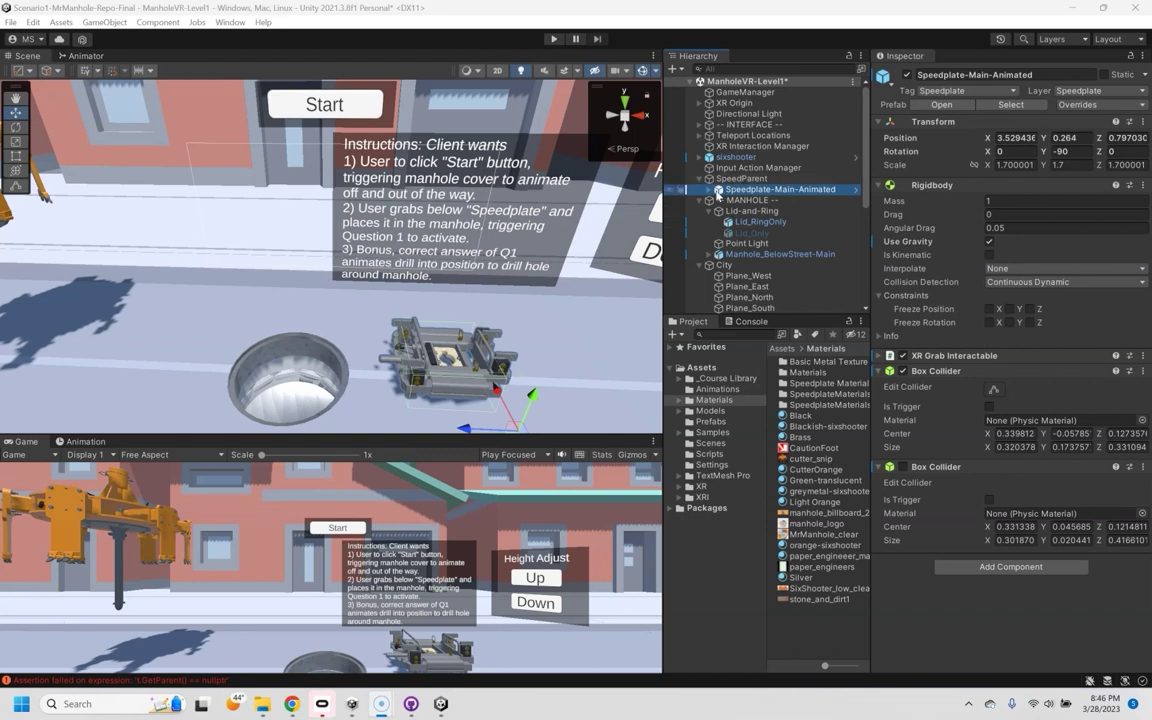
- Toggle Lid_RingOnly off and on to confirm it's the manhole ring, leaving it enabled
left_click(881, 357)
left_click(880, 357)
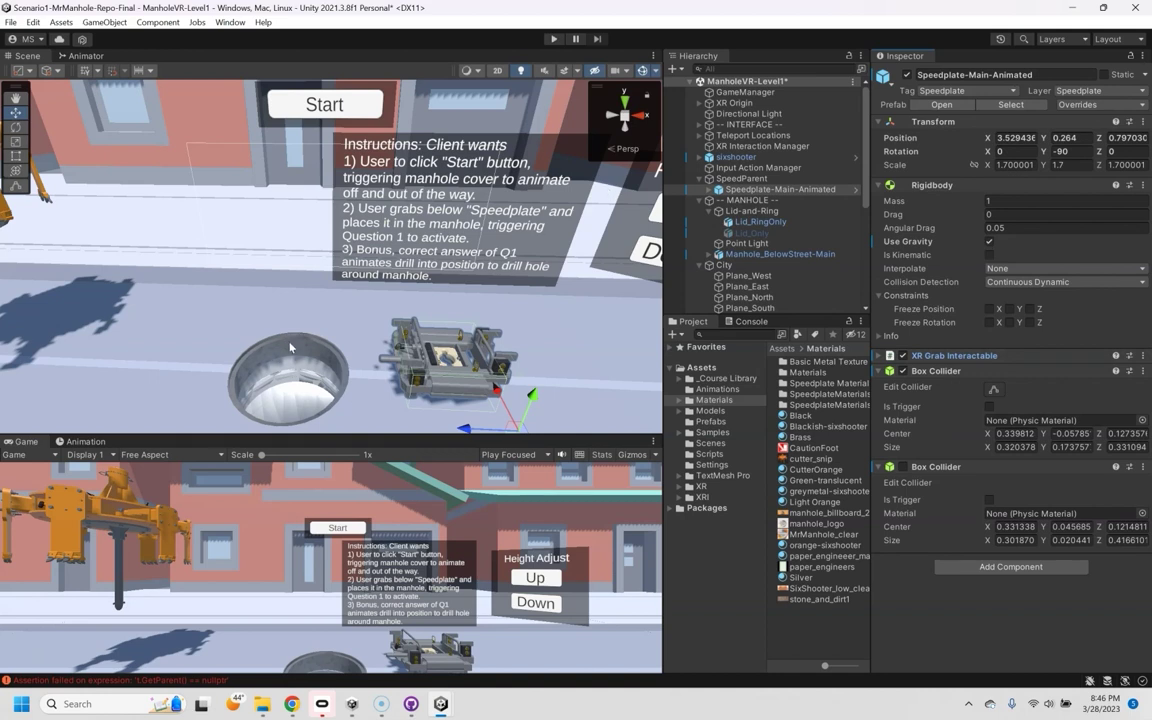
left_click(758, 222)
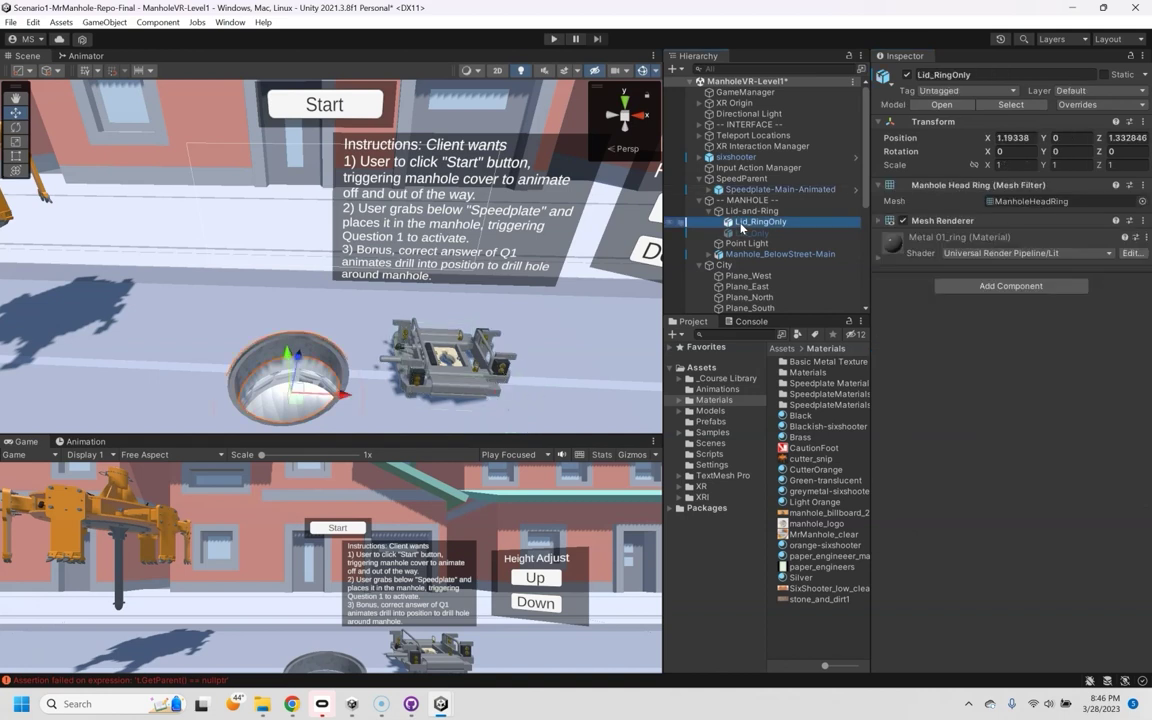
left_click(905, 76)
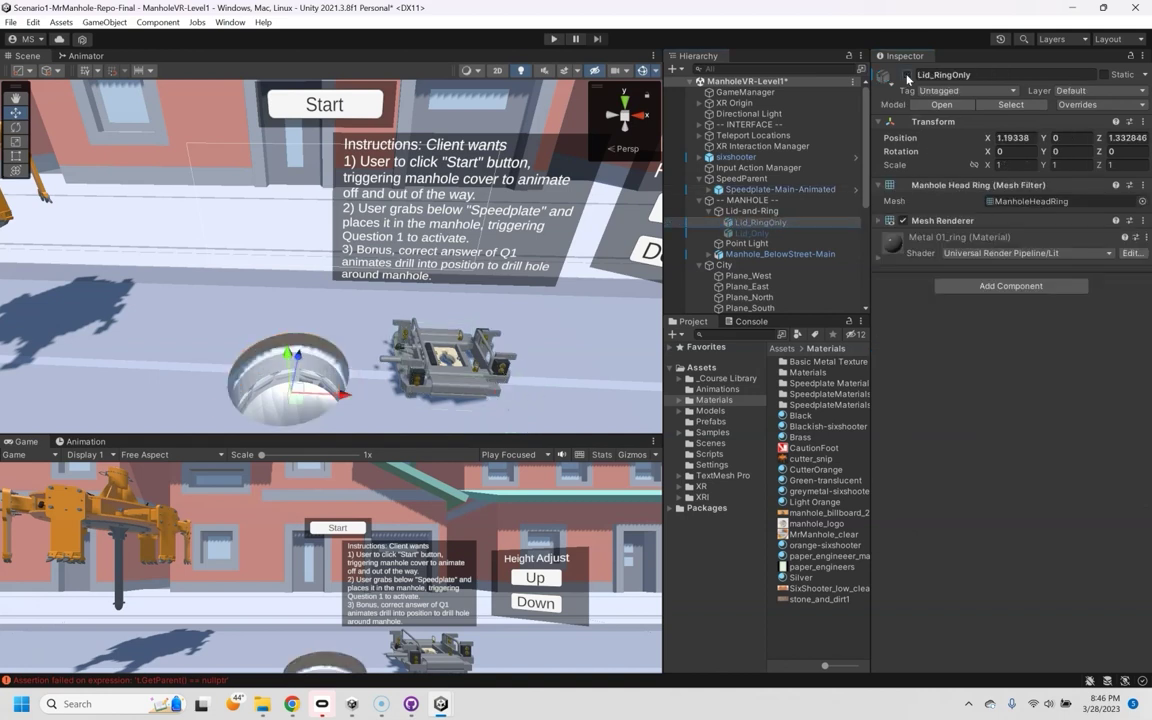
left_click(906, 76)
left_click_drag(380, 390, 478, 298, "alt")
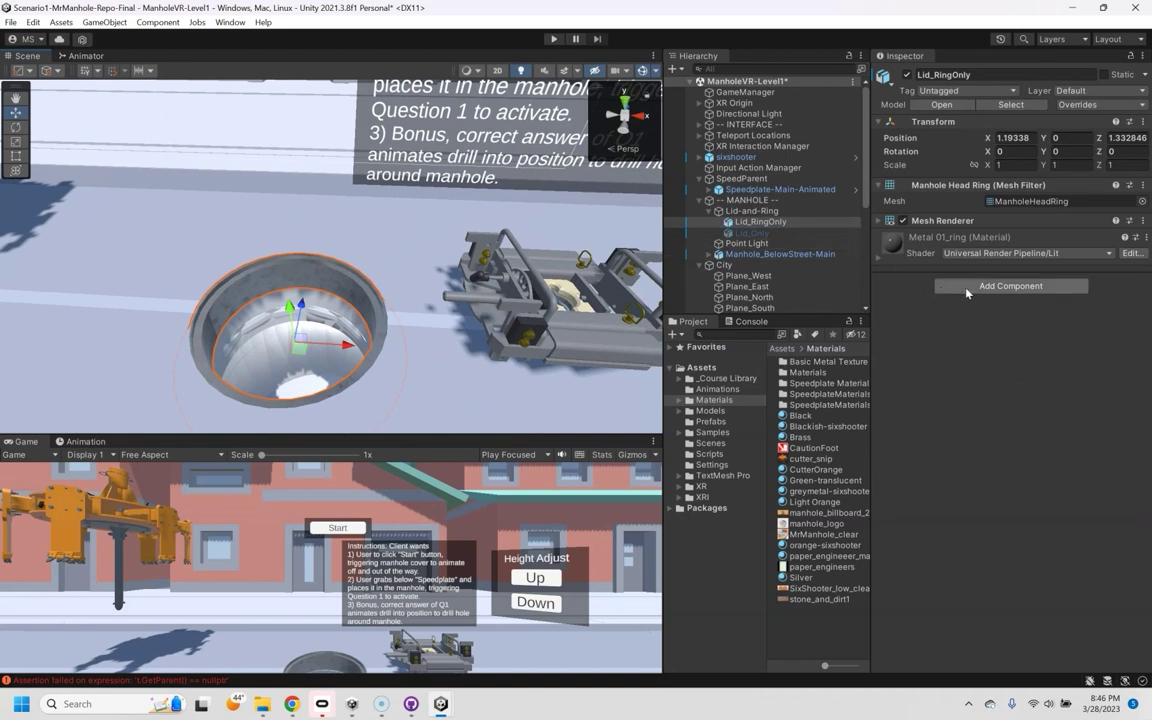
- Create an empty child of Lid_RingOnly named Socket
left_click(757, 224)
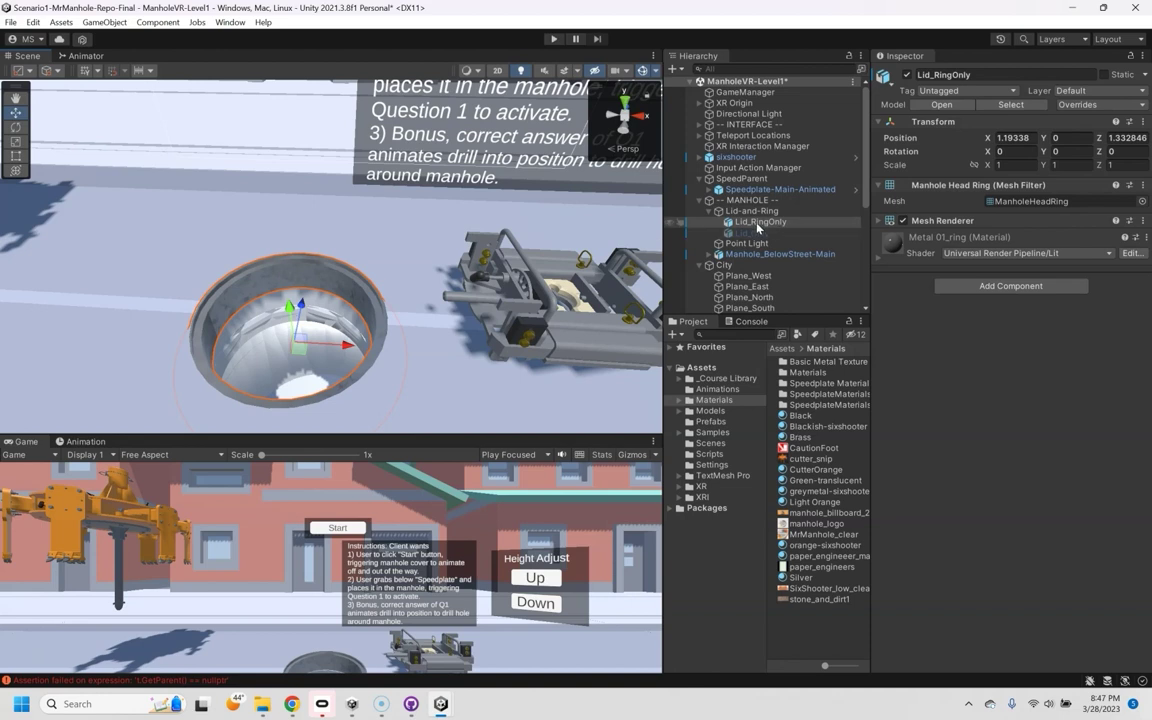
right_click(758, 226)
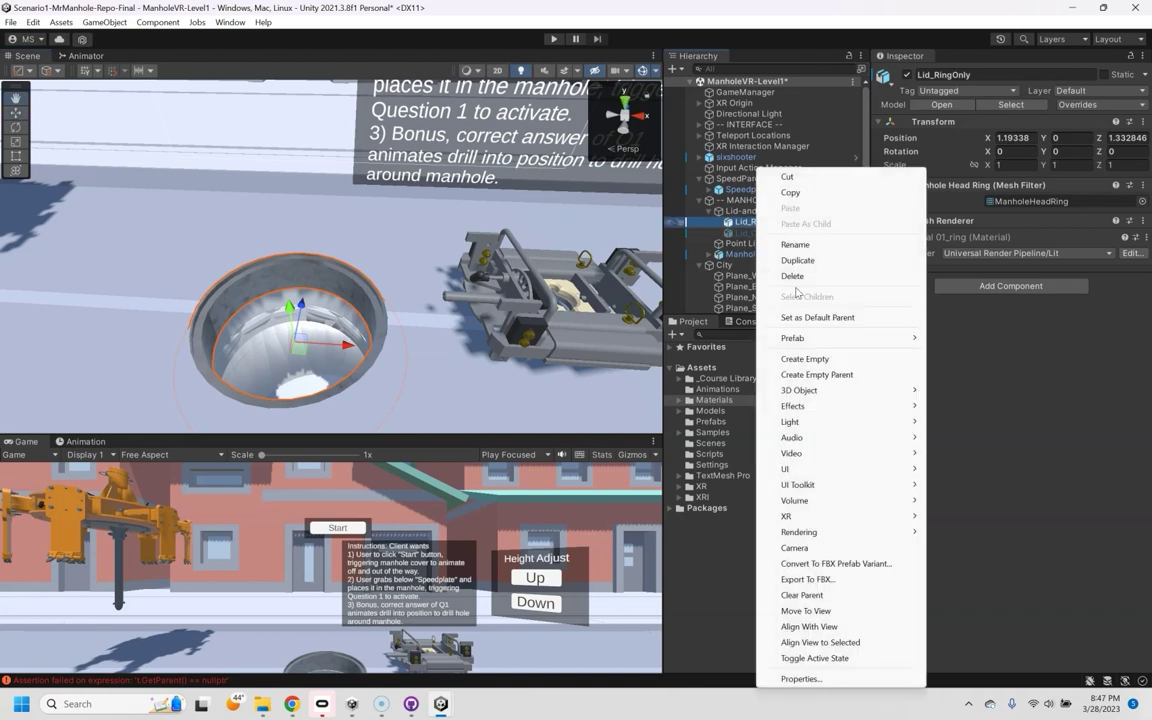
left_click(822, 362)
type("S")
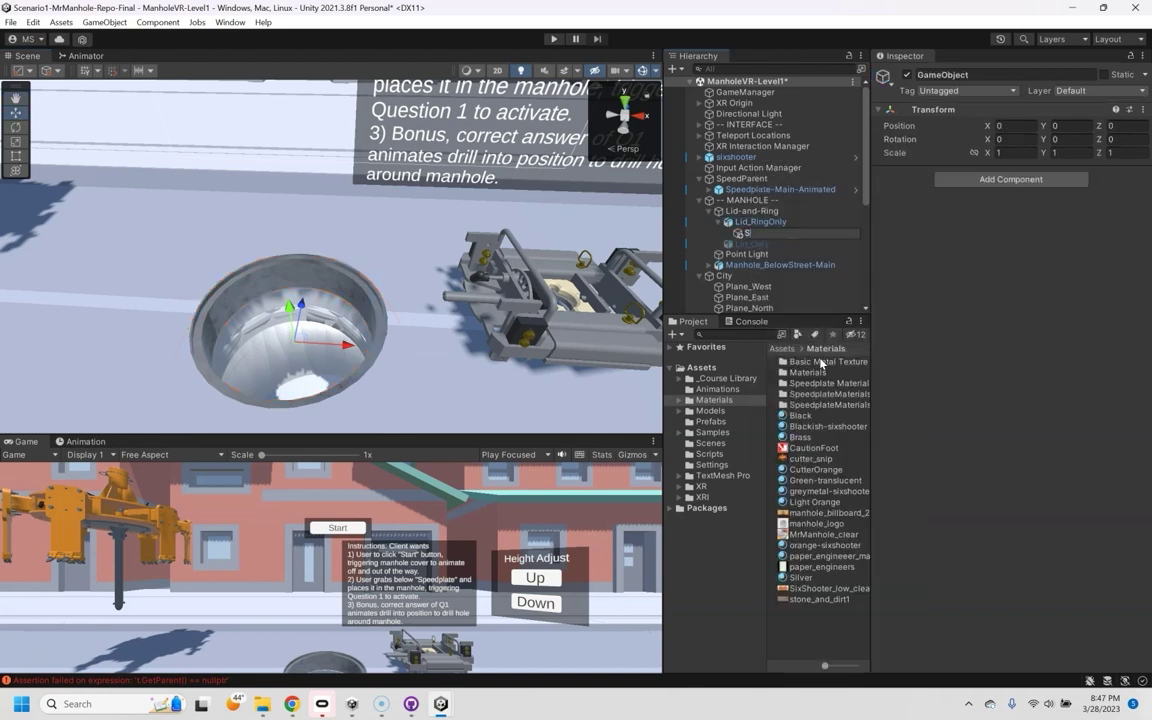
type("ocket")
key("Return")
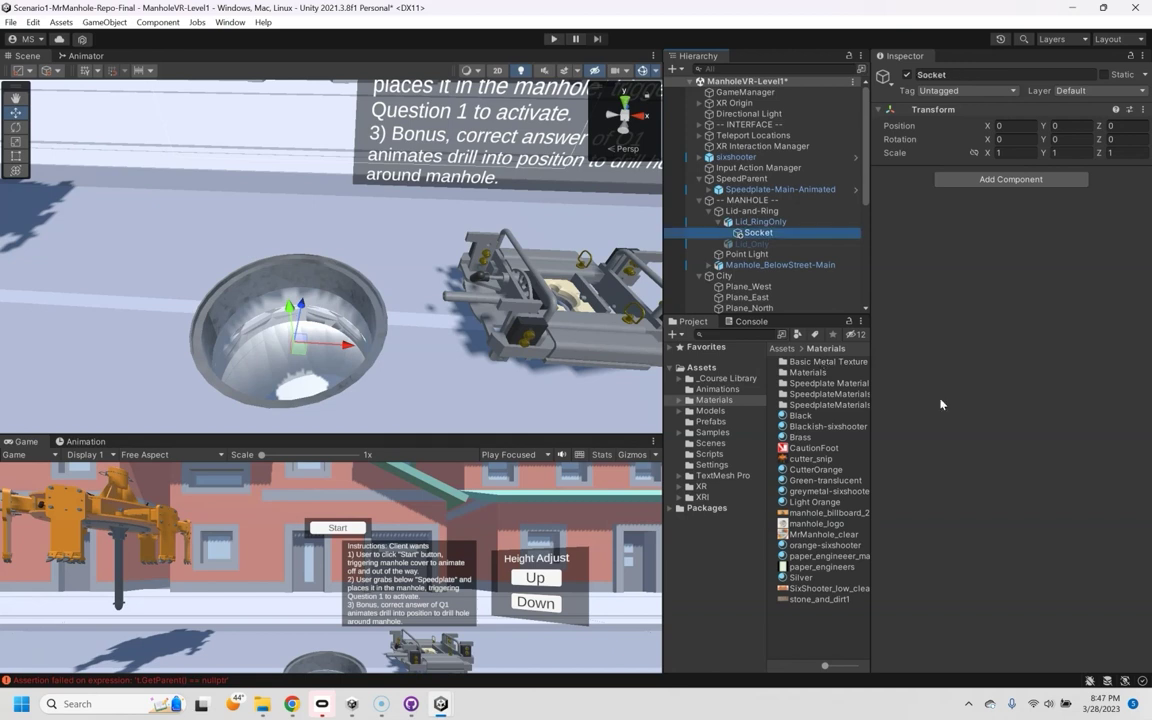
- Create an empty child named Attach under Socket, then reselect Socket
right_click(757, 235)
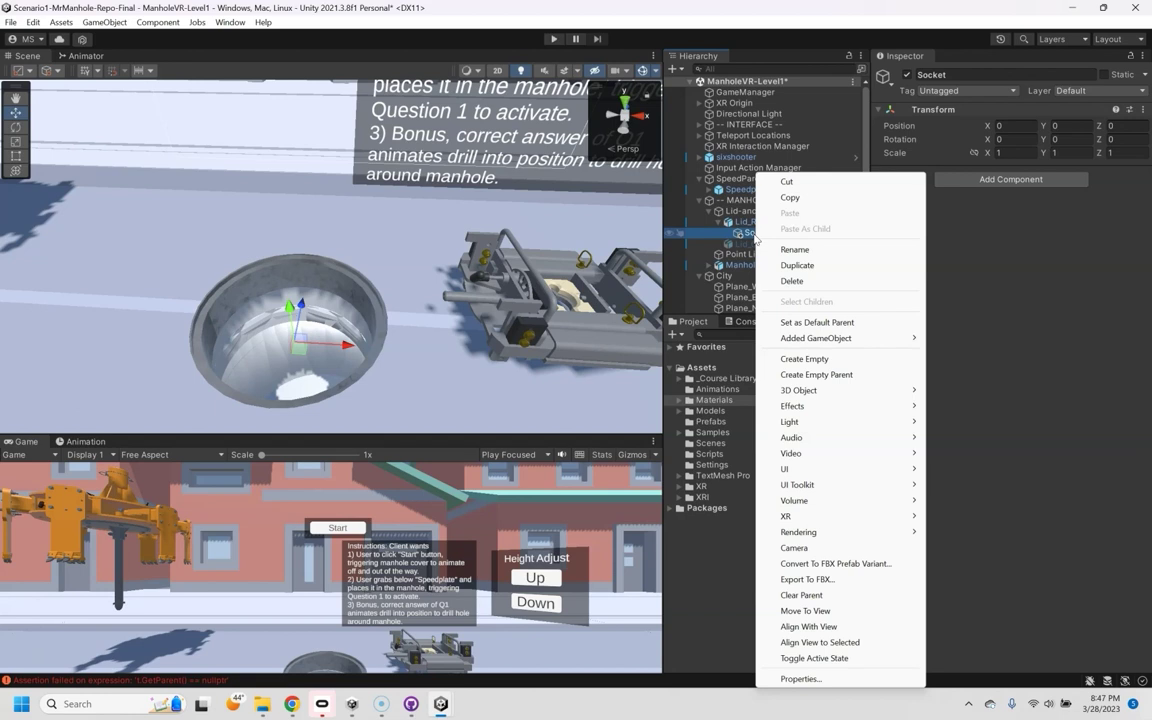
left_click(808, 358)
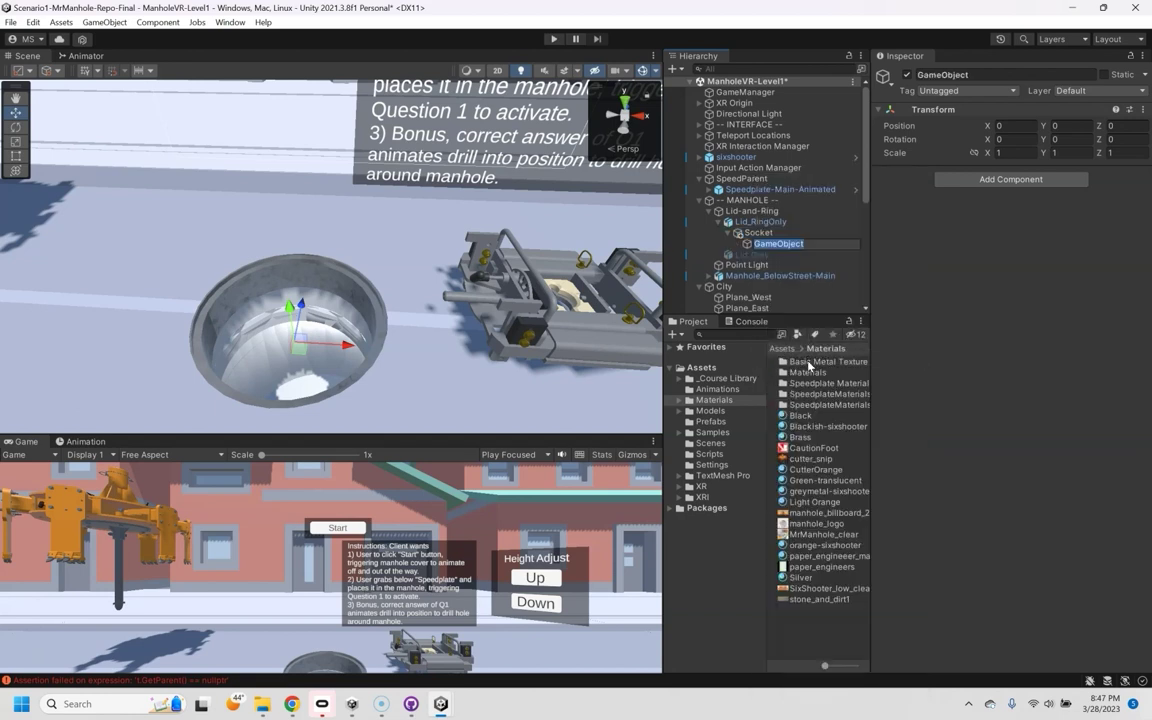
type("So")
type("Attach")
key("Return")
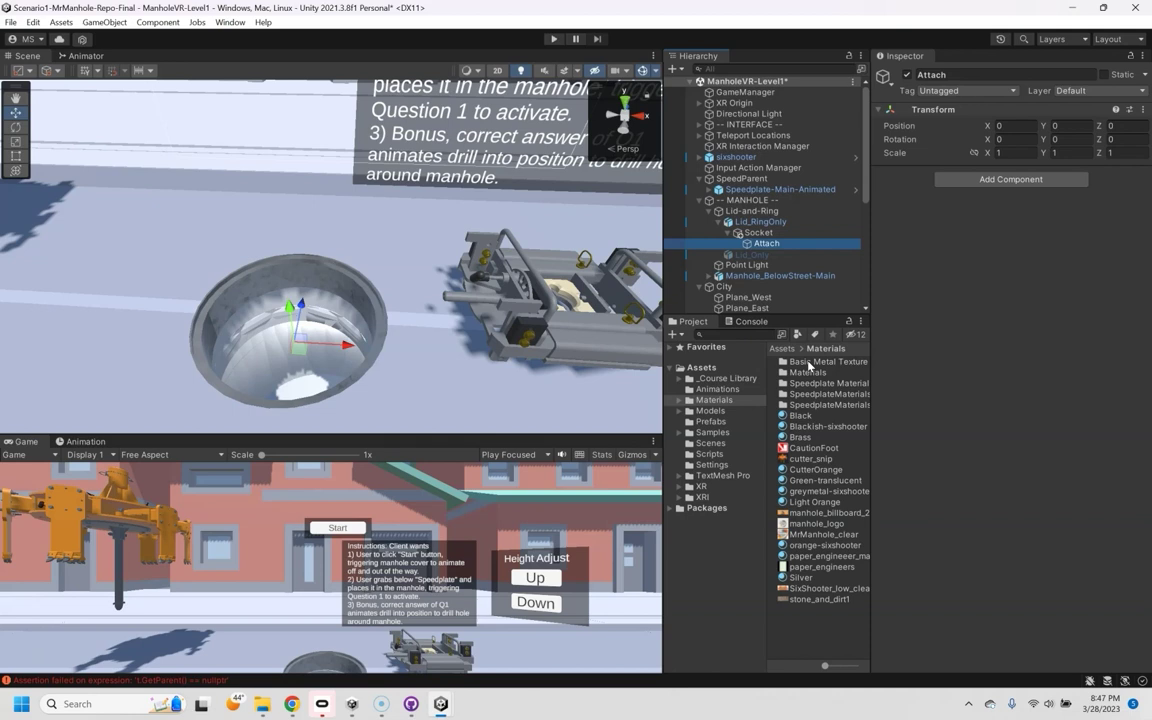
left_click(758, 232)
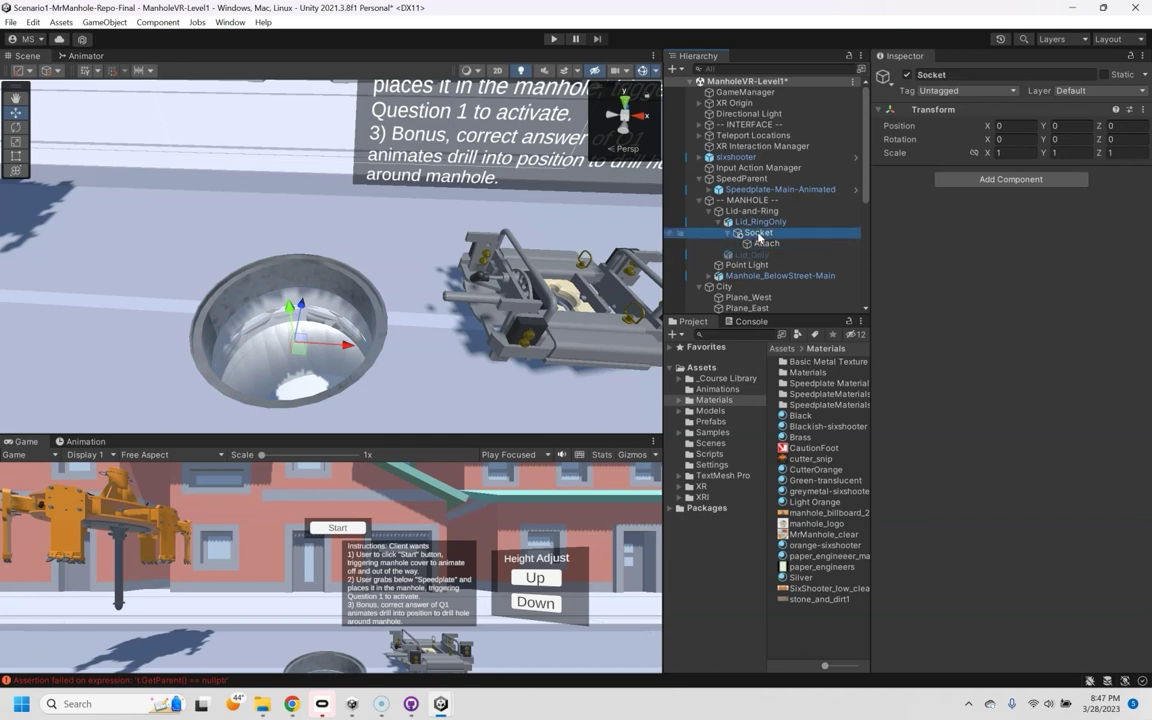
left_click(984, 180)
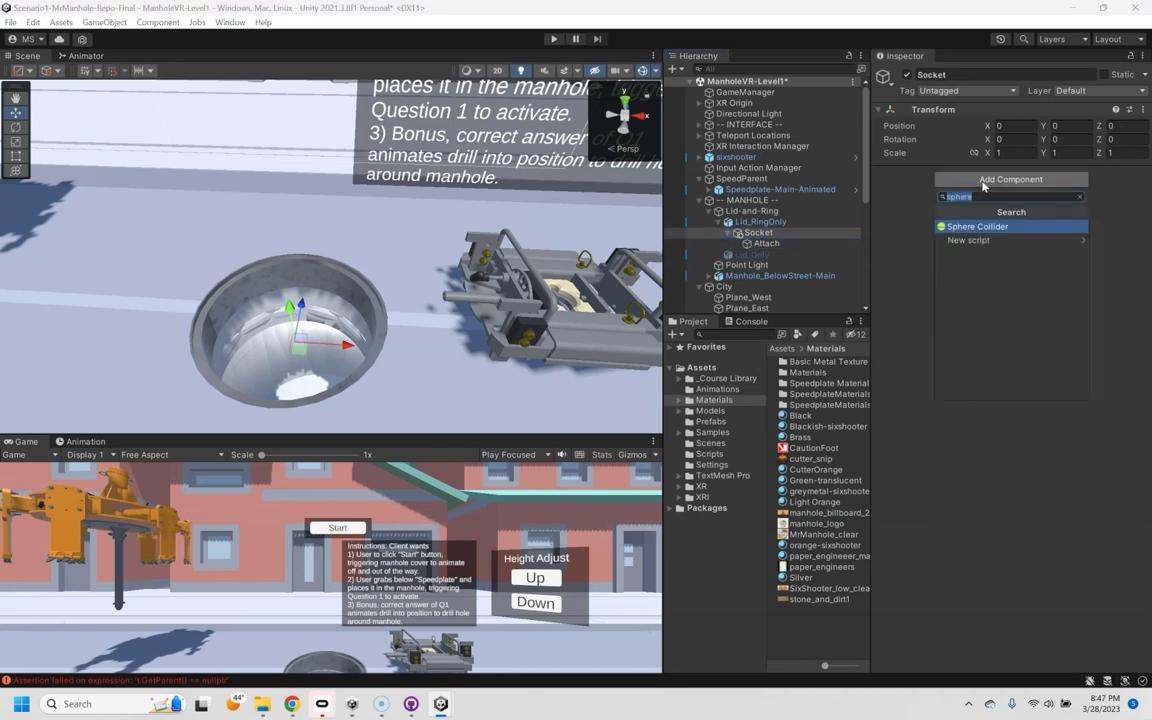
- Add an XR Socket Interactor and a Sphere Collider to Socket
type("sock")
key("Return")
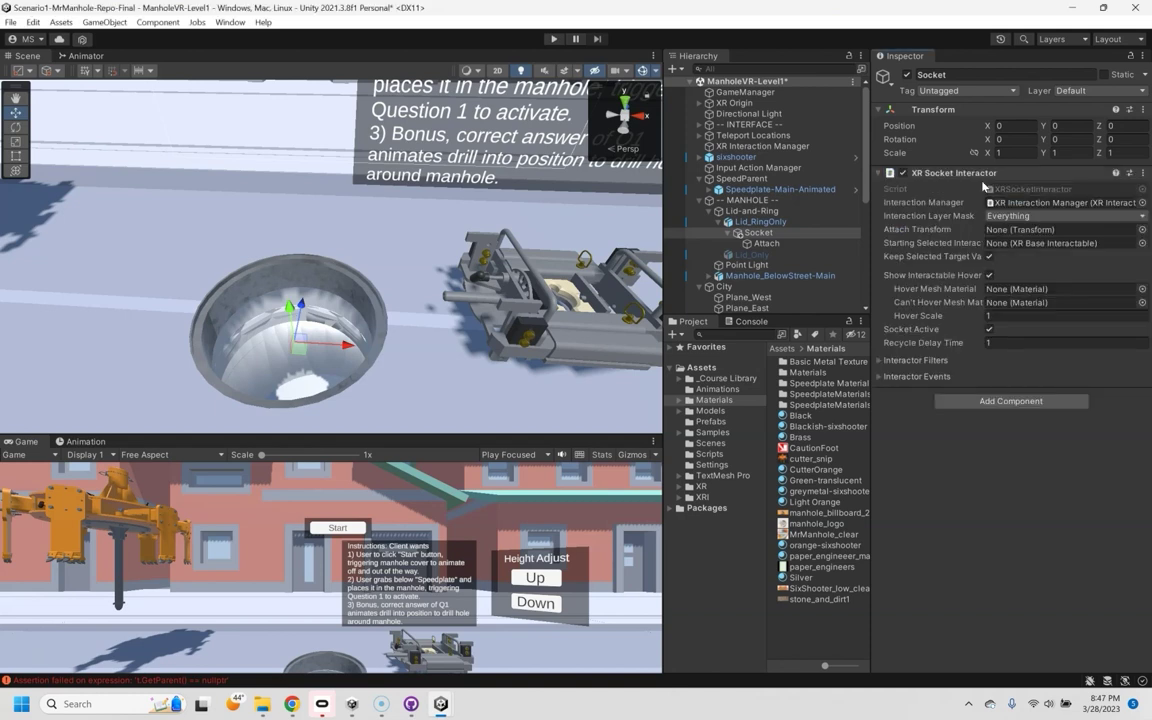
left_click(1011, 404)
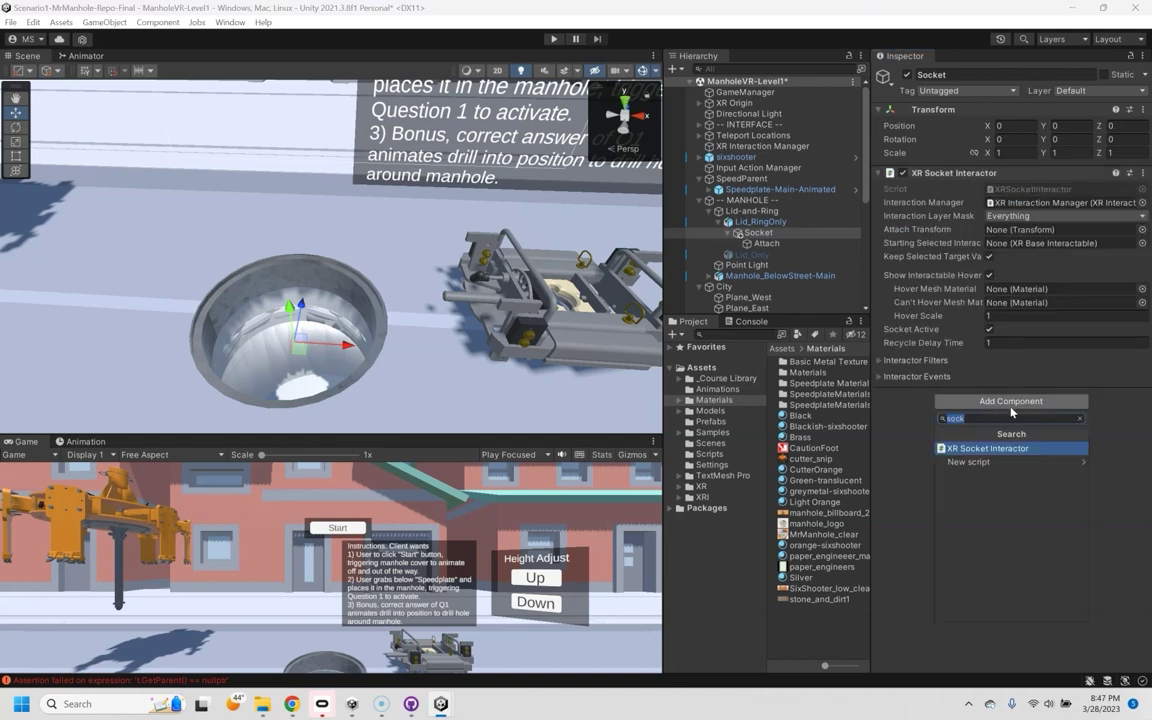
type("sphere")
key("Return")
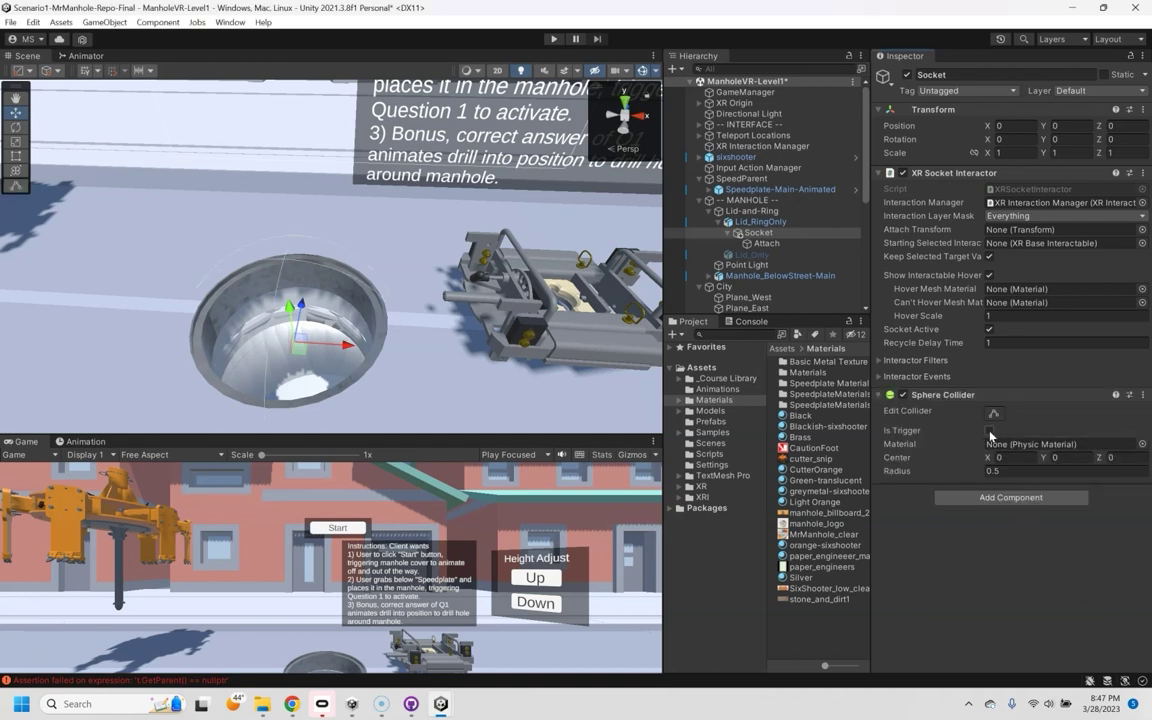
- Set Attach as the attach transform and Green-translucent as the hover mesh material
mouse_move(330, 335)
right_mouse_down()
mouse_move(347, 360)
mouse_move(320, 341)
right_mouse_up()
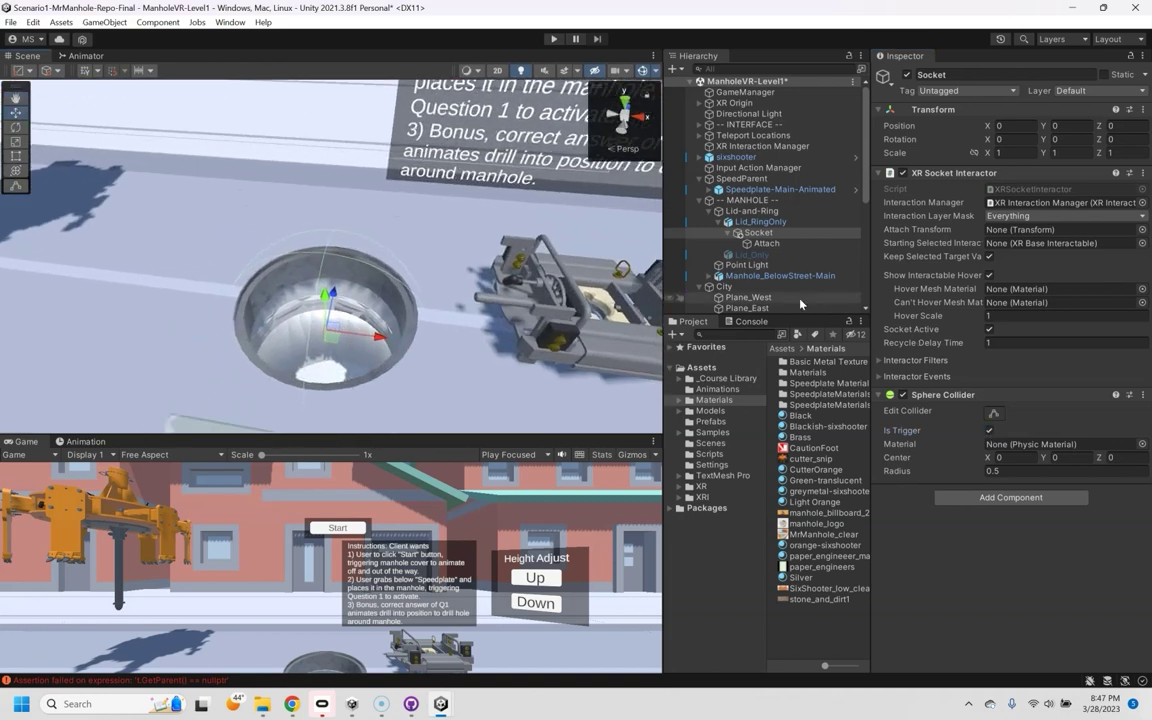
left_click_drag(766, 243, 1007, 234)
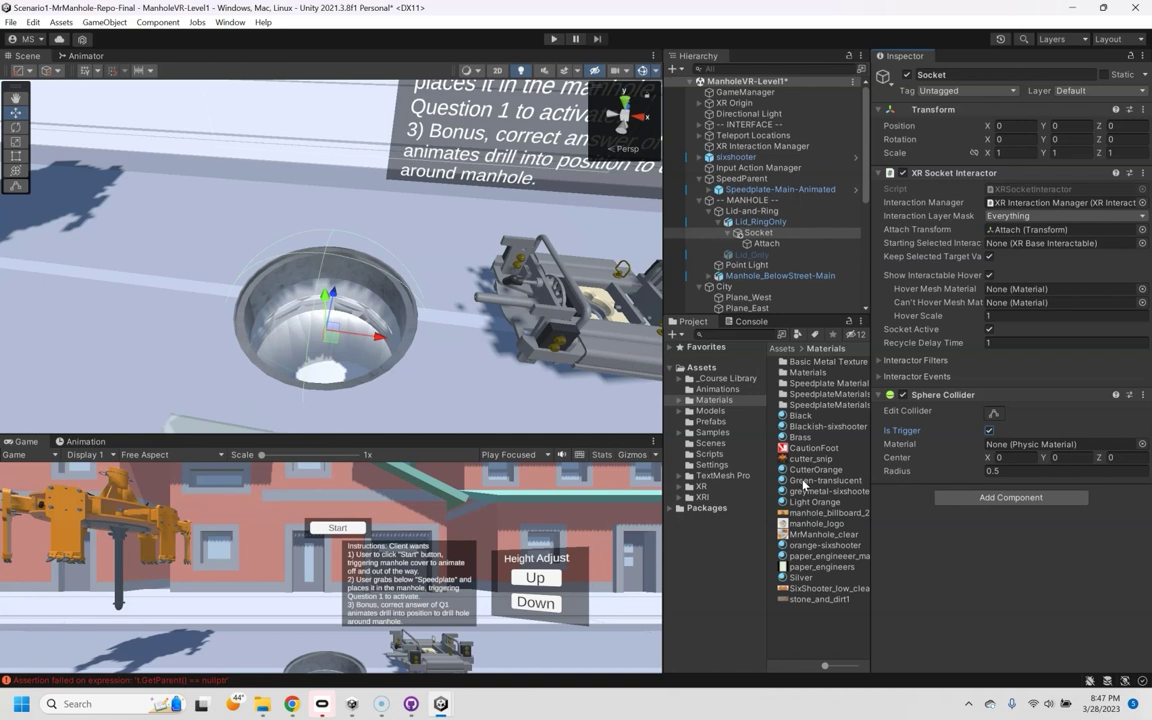
left_click_drag(803, 484, 1012, 292)
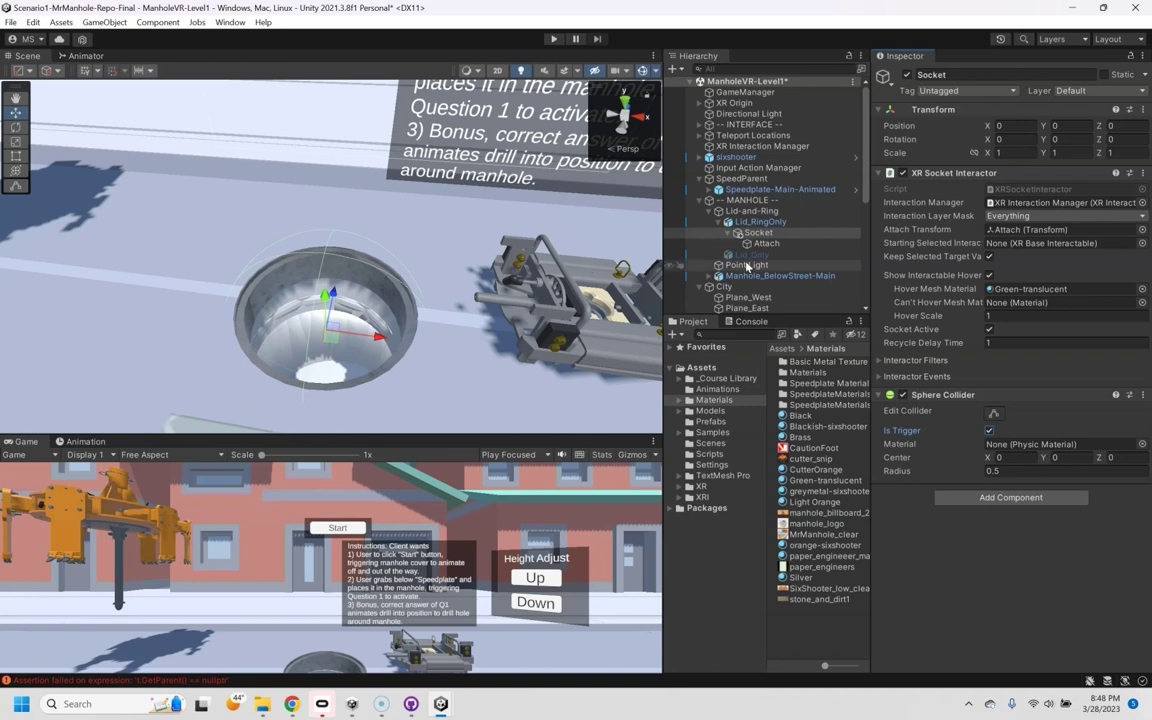
- In Play mode, move Attach down into the manhole ring to about 0, 0.059, -0.426
left_click(554, 40)
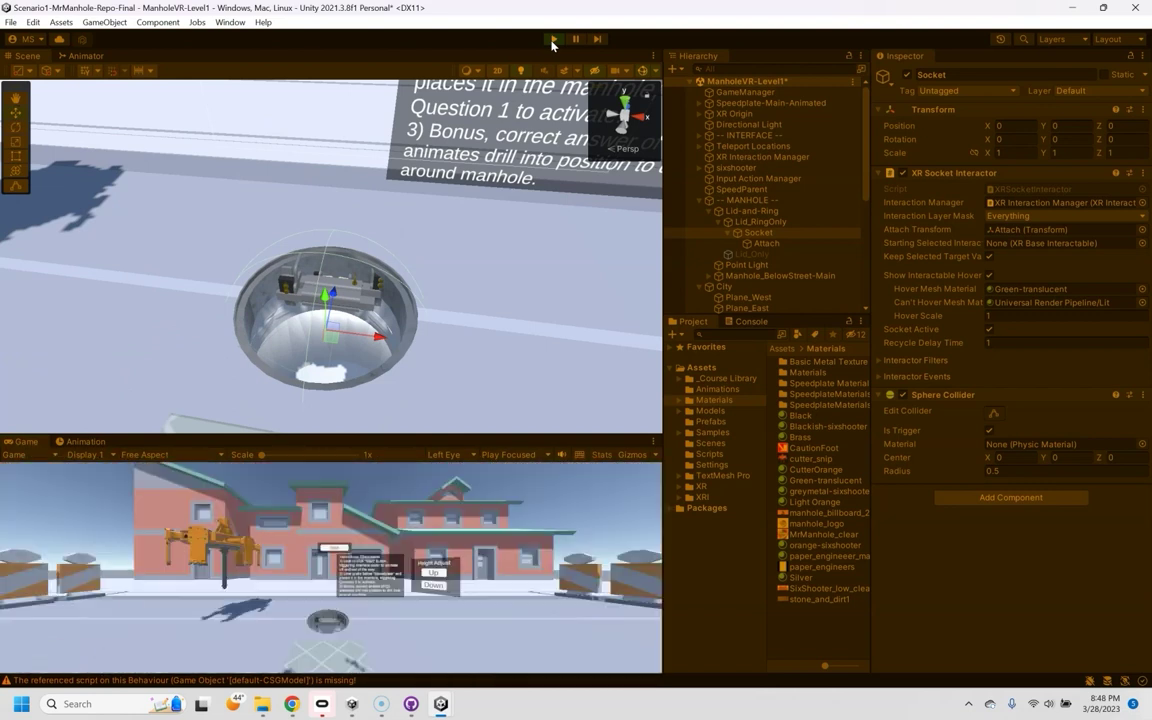
scroll(470, 342, "up", 5)
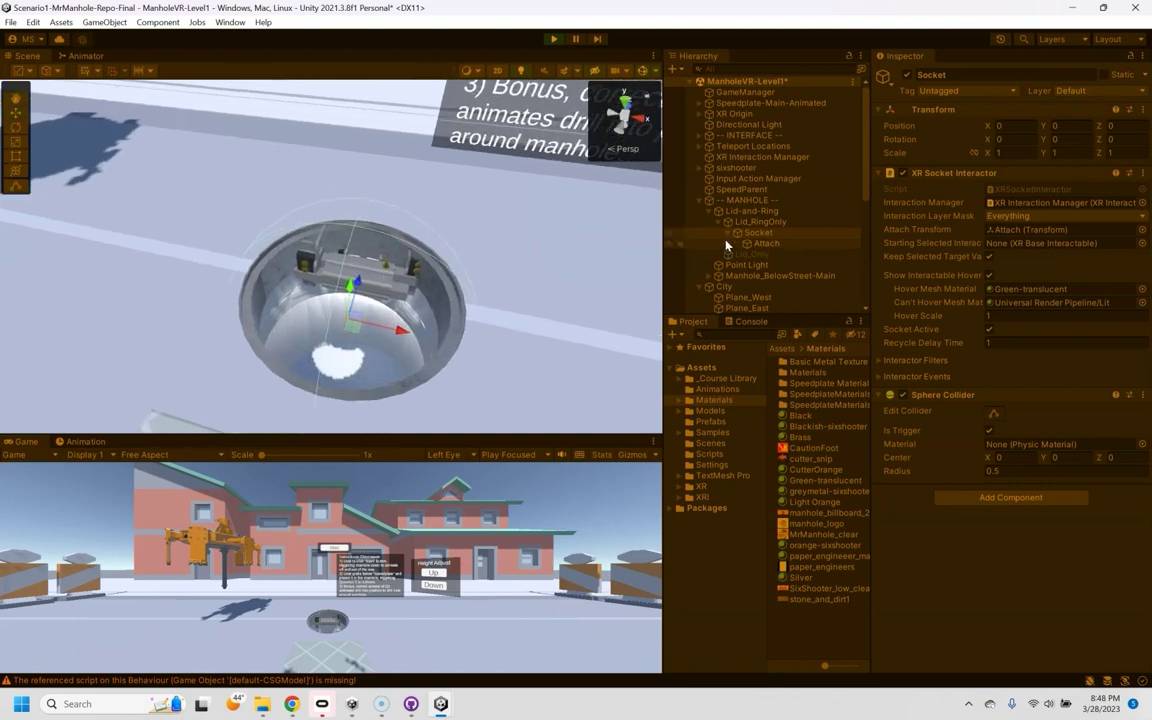
left_click(762, 244)
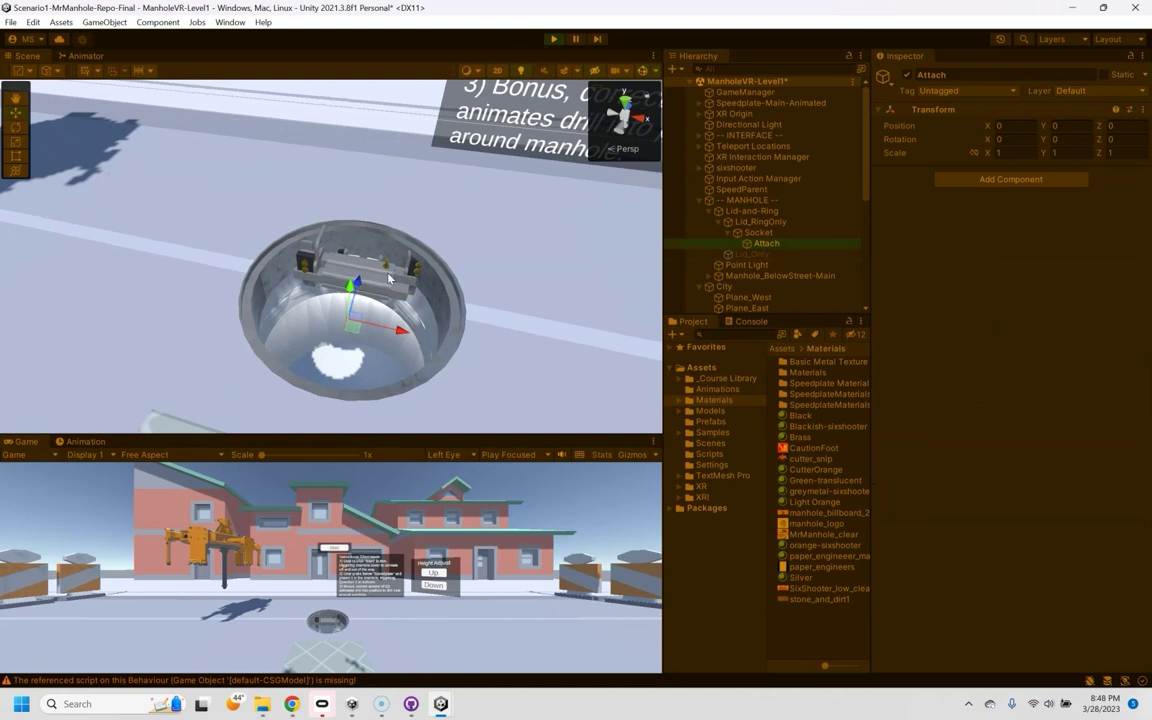
left_click_drag(357, 287, 159, 354)
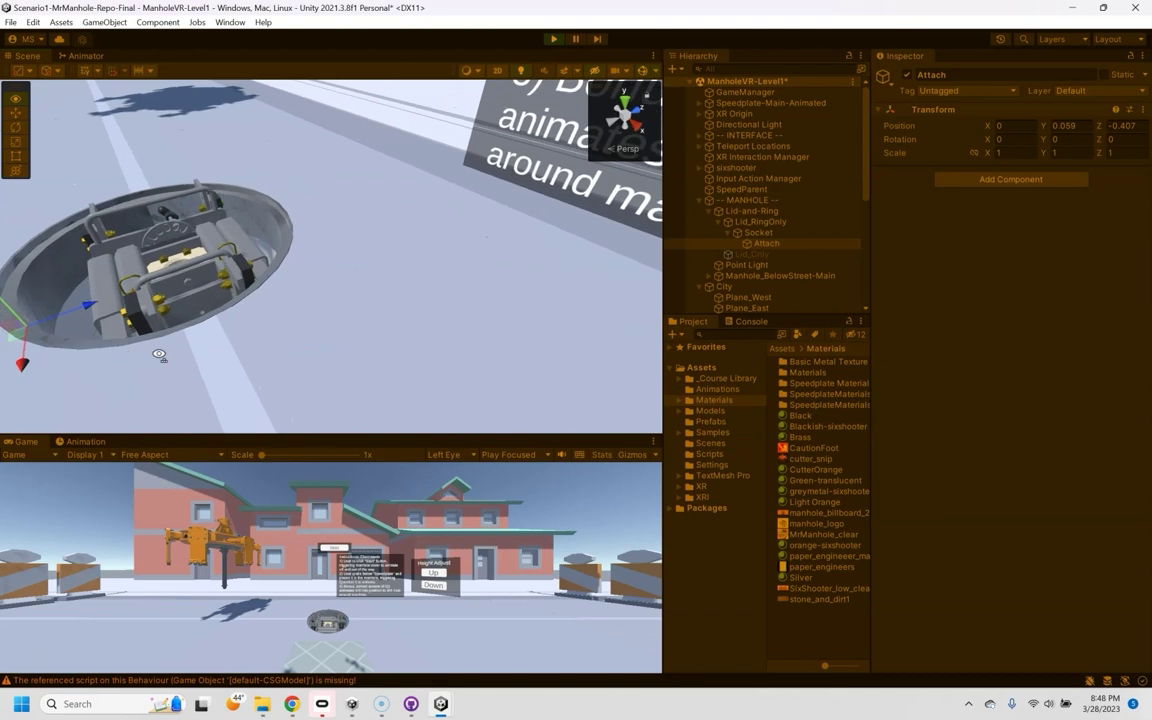
left_click_drag(87, 303, 380, 323)
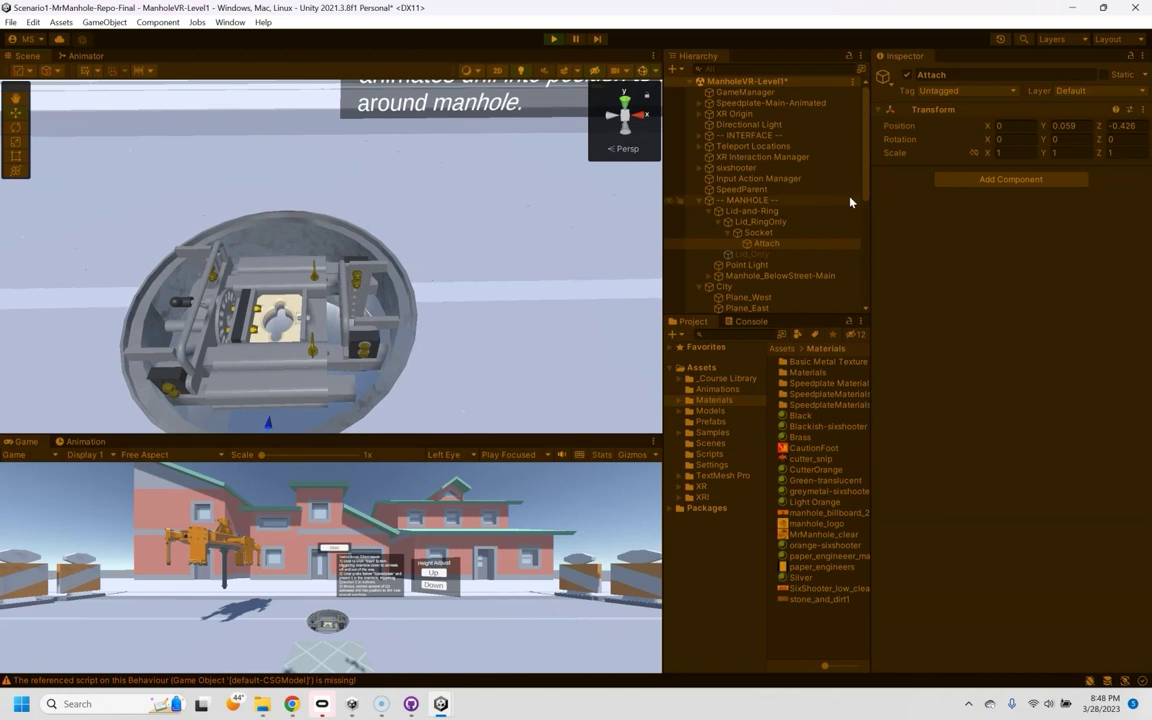
- Copy Attach's world position, then exit Play mode
left_click(1142, 110)
mouse_move(1040, 223)
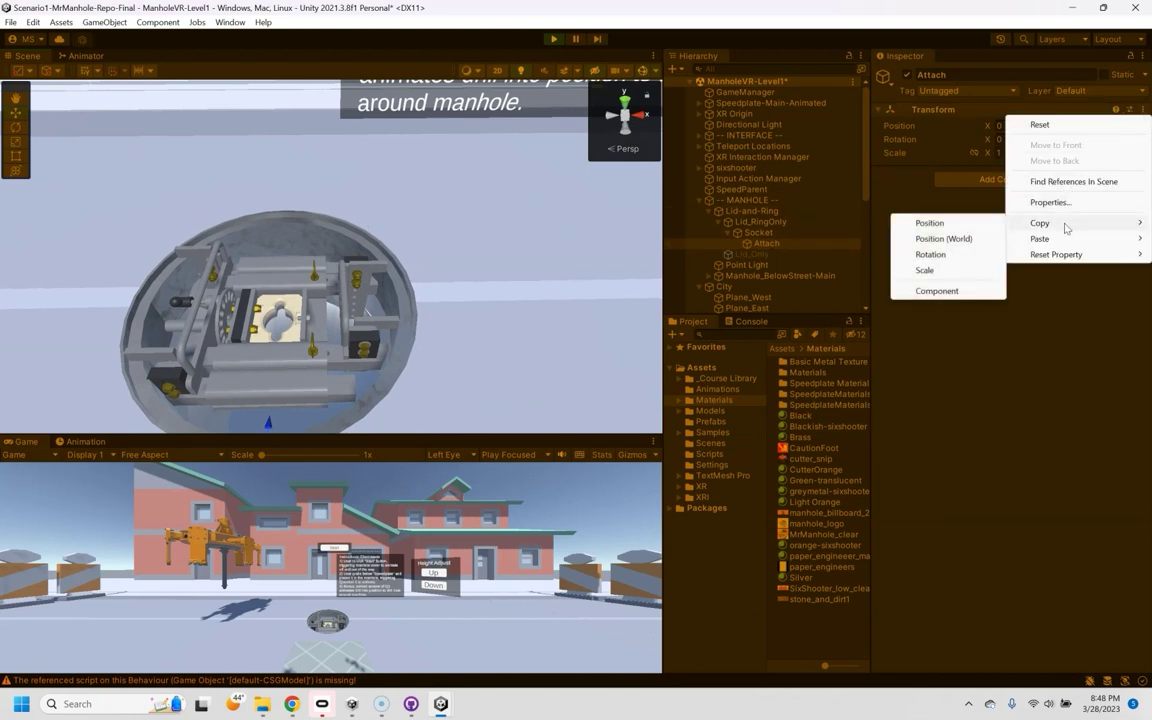
left_click(931, 240)
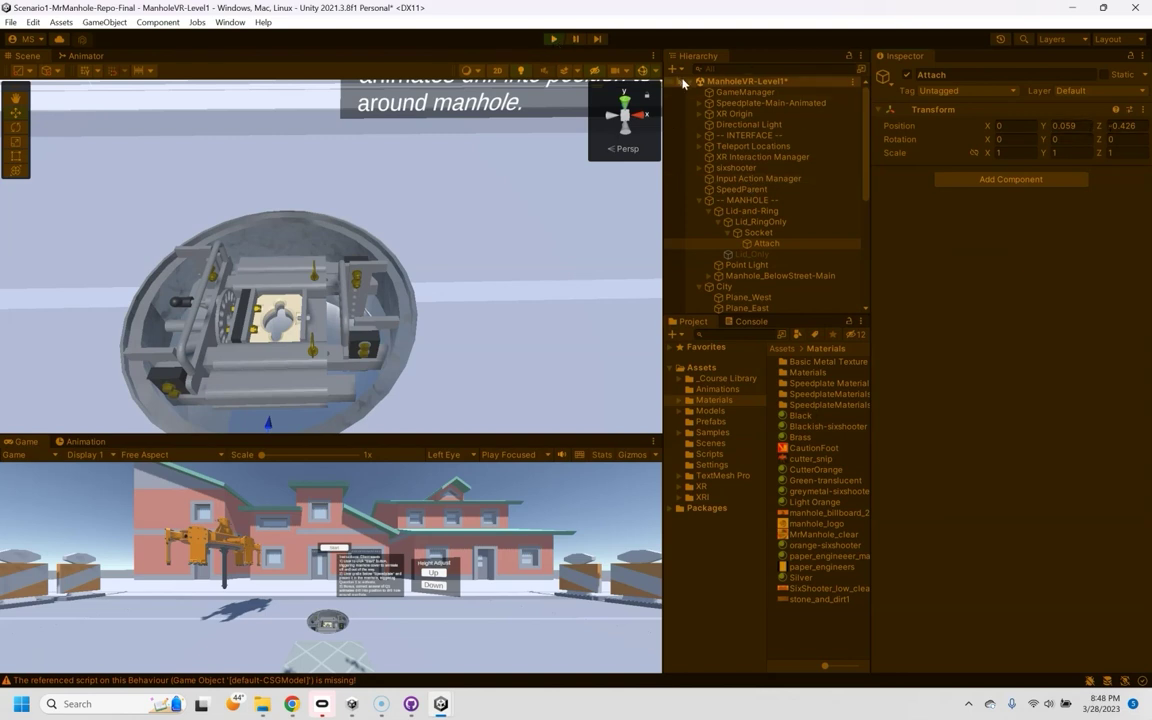
left_click(553, 40)
left_click(553, 40)
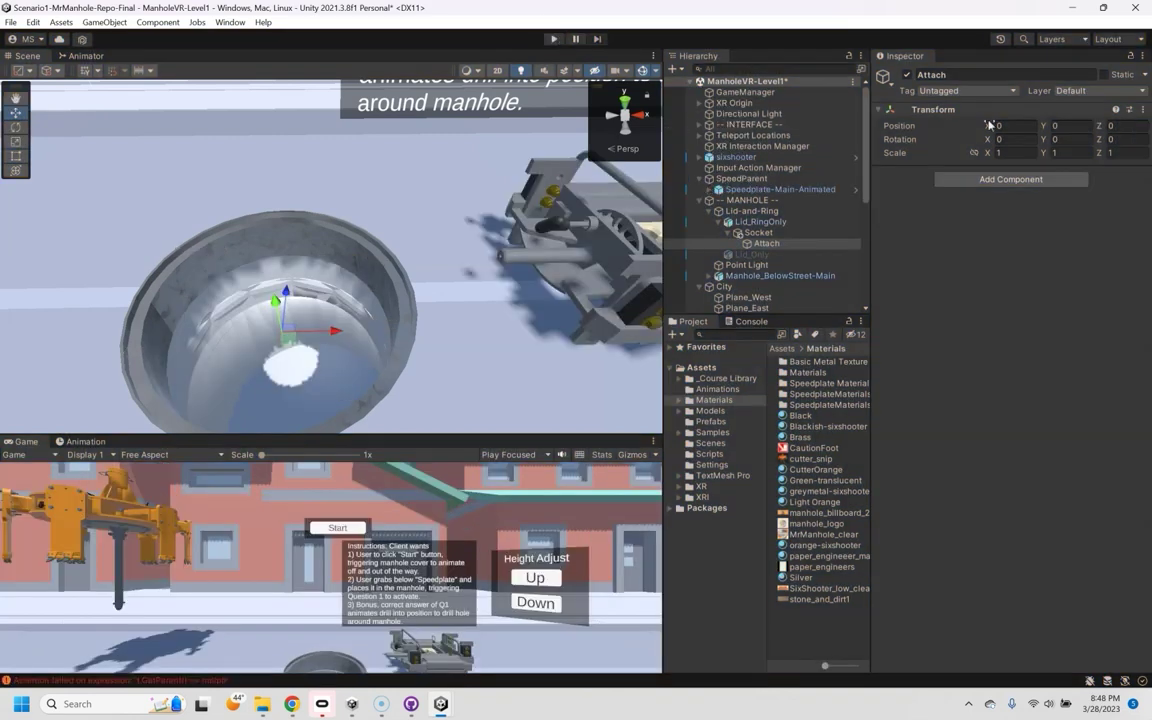
- Paste the copied world position onto Attach and run a quick Play test
left_click(1143, 110)
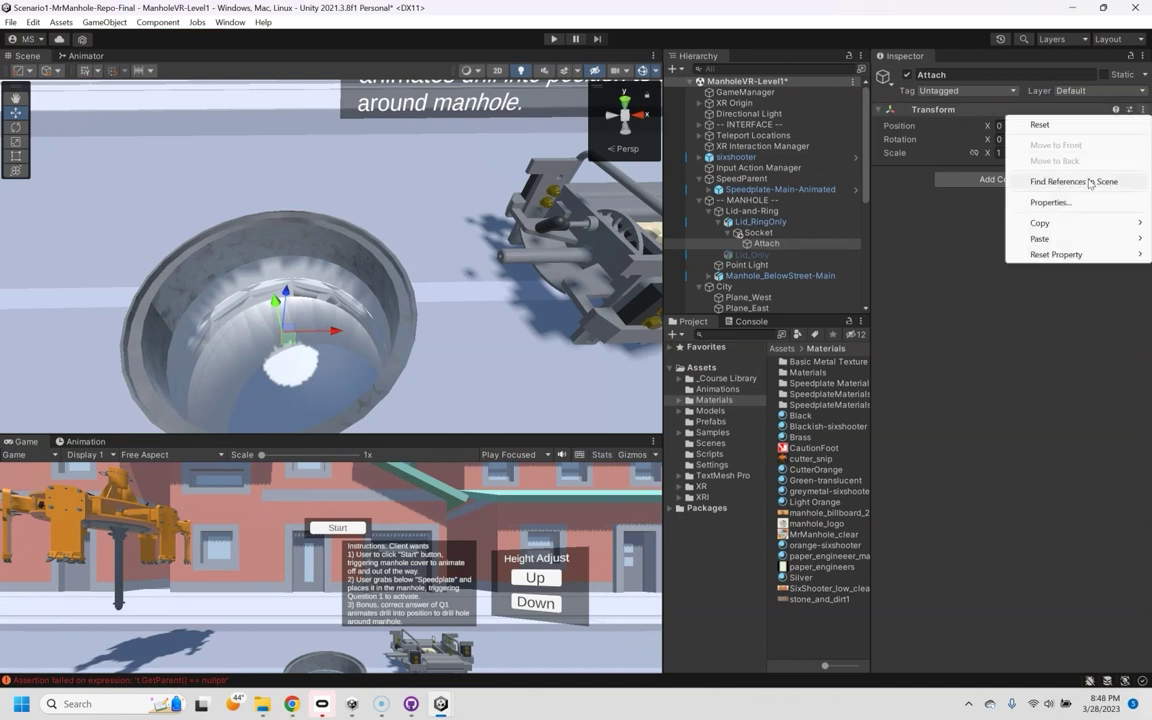
mouse_move(1040, 239)
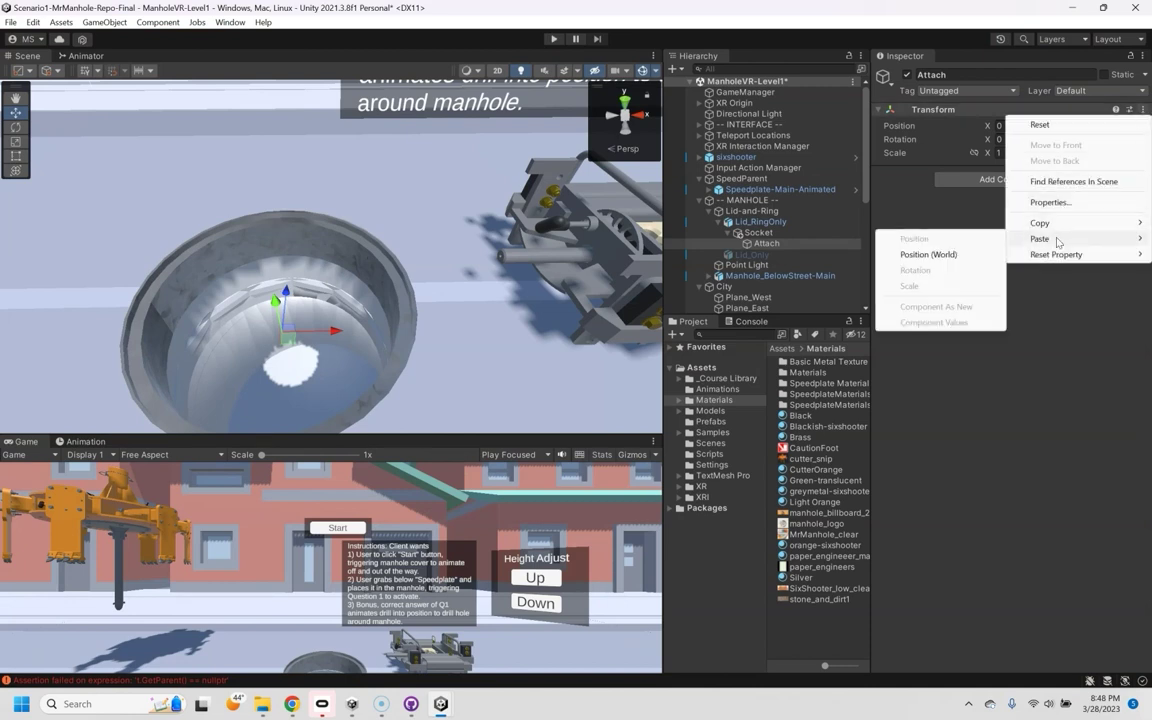
left_click(930, 255)
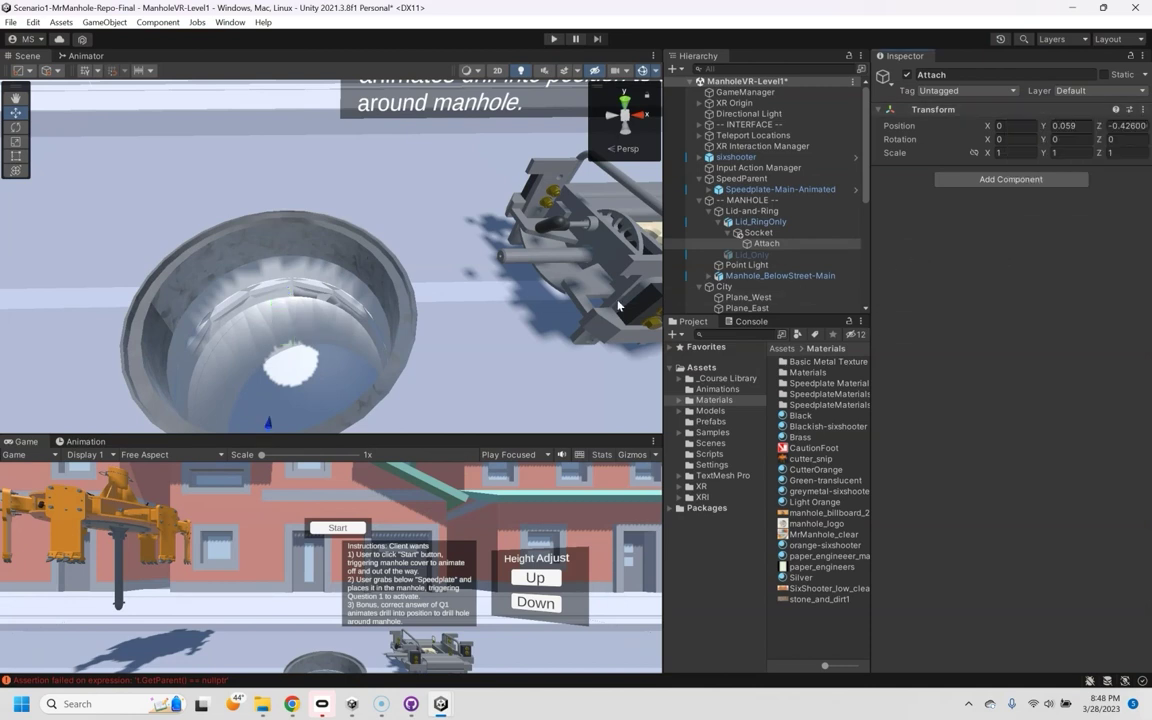
left_click(553, 40)
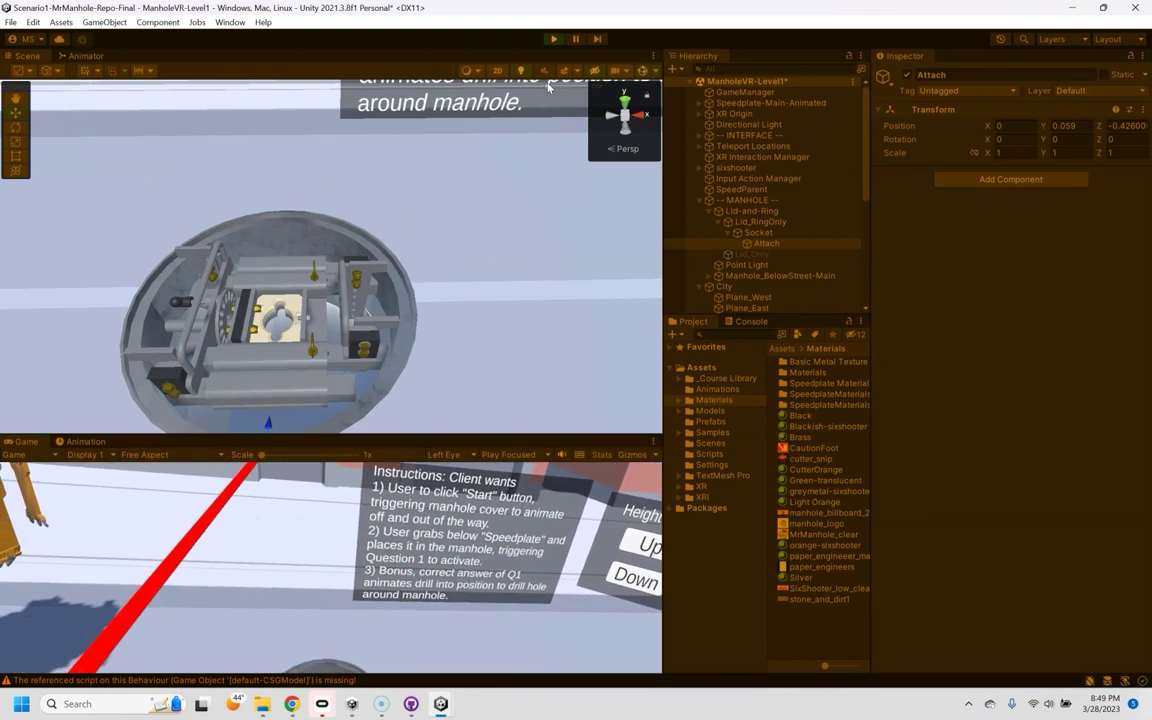
key("ctrl+p")
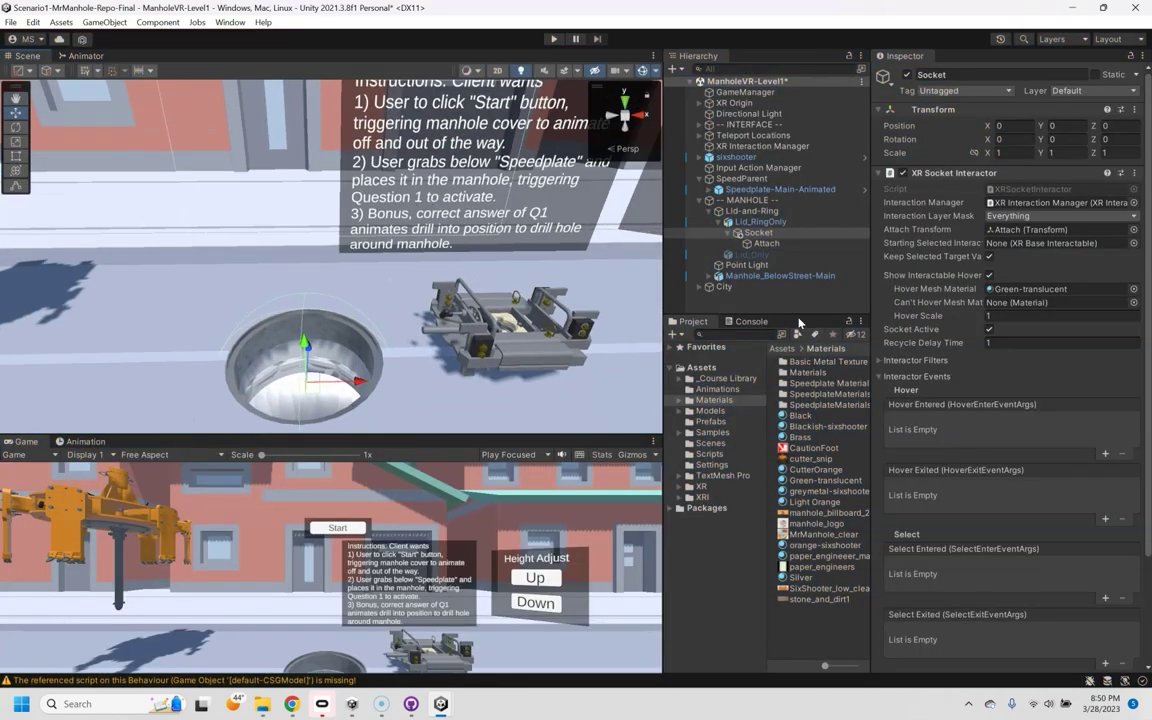
- Add a new response to Socket's Select Entered event
left_click(758, 232)
left_click(877, 376)
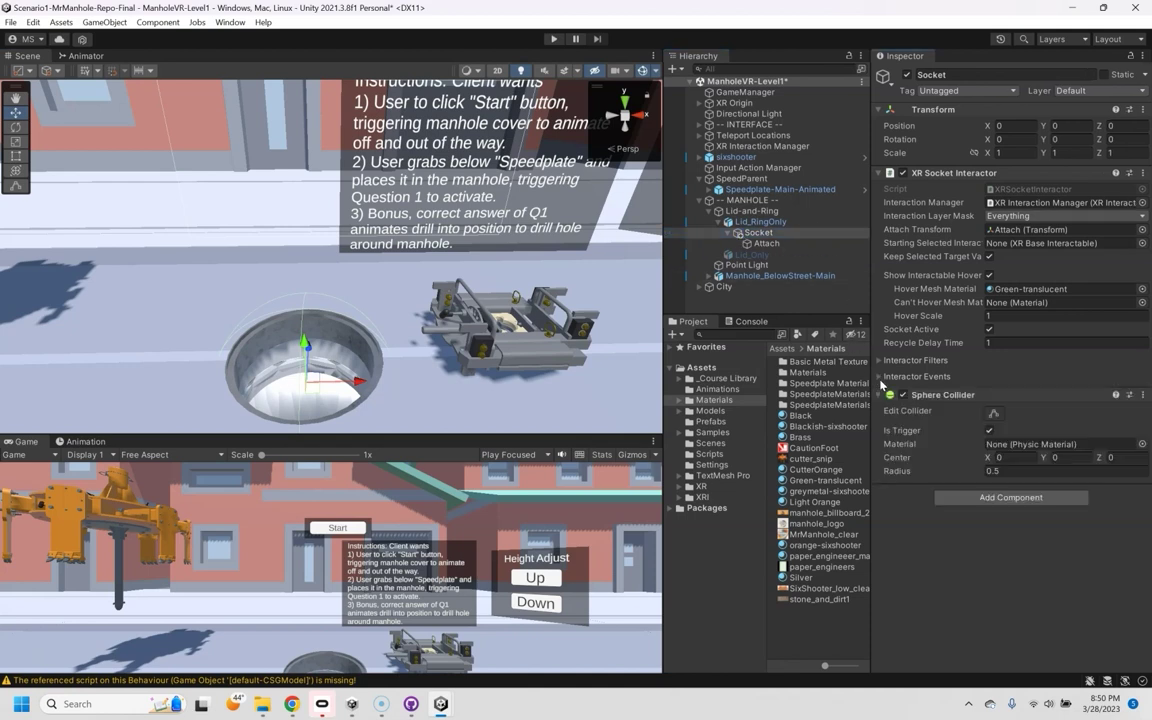
left_click(878, 378)
scroll(920, 462, "down", 2)
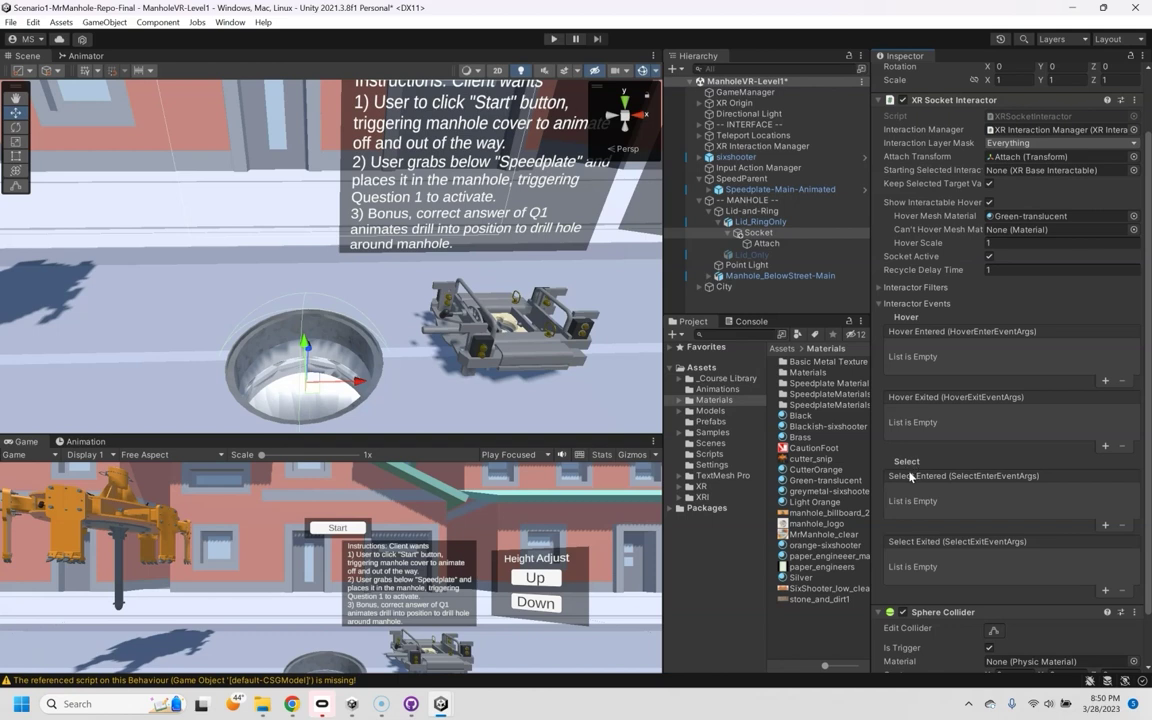
left_click(1105, 526)
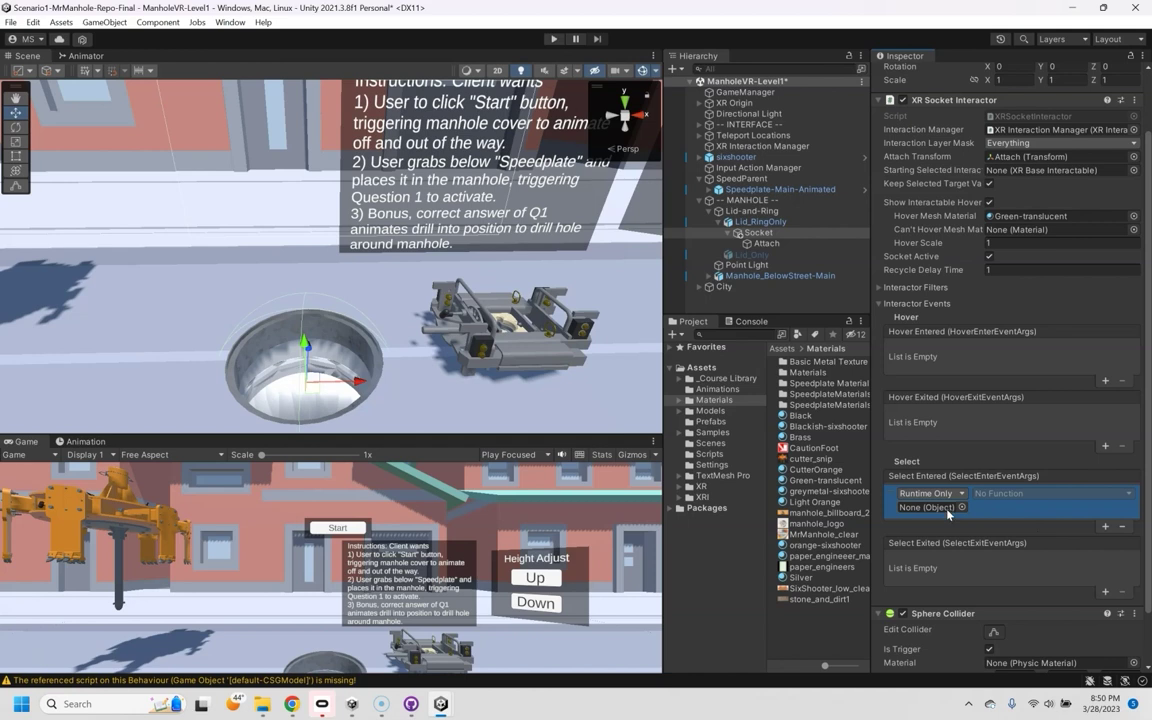
- Make the response call GameObject.SetActive (true) on Q1-man hours old
left_click(699, 125)
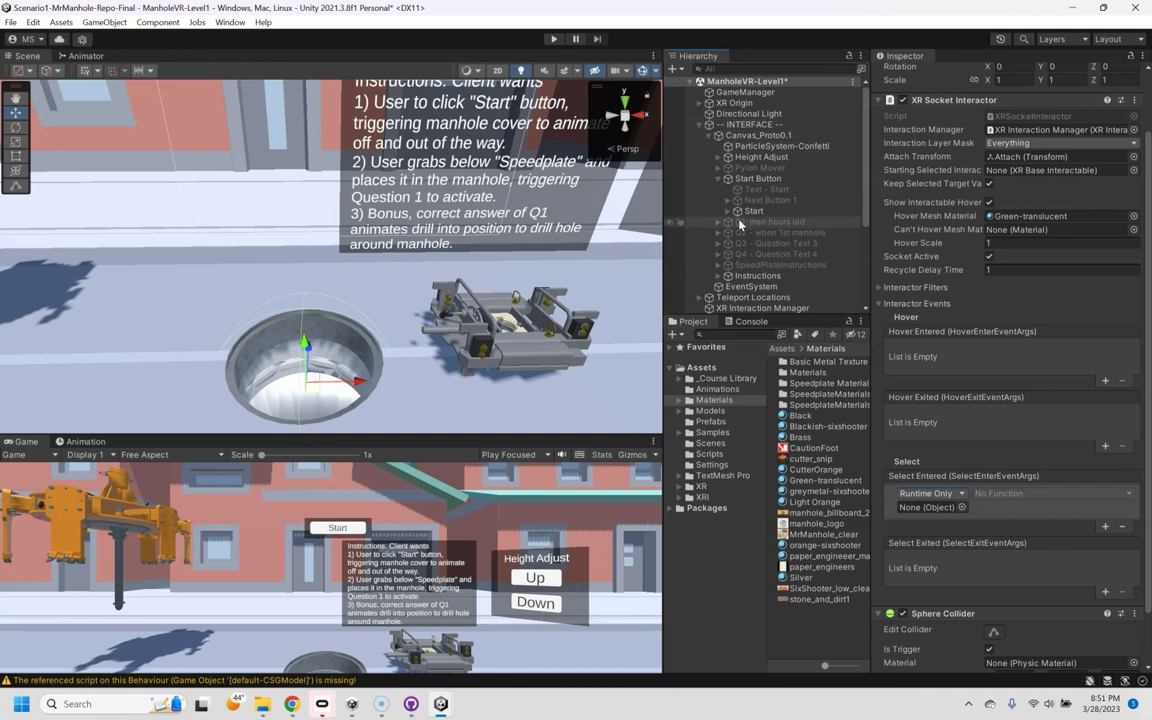
left_click_drag(741, 222, 930, 507)
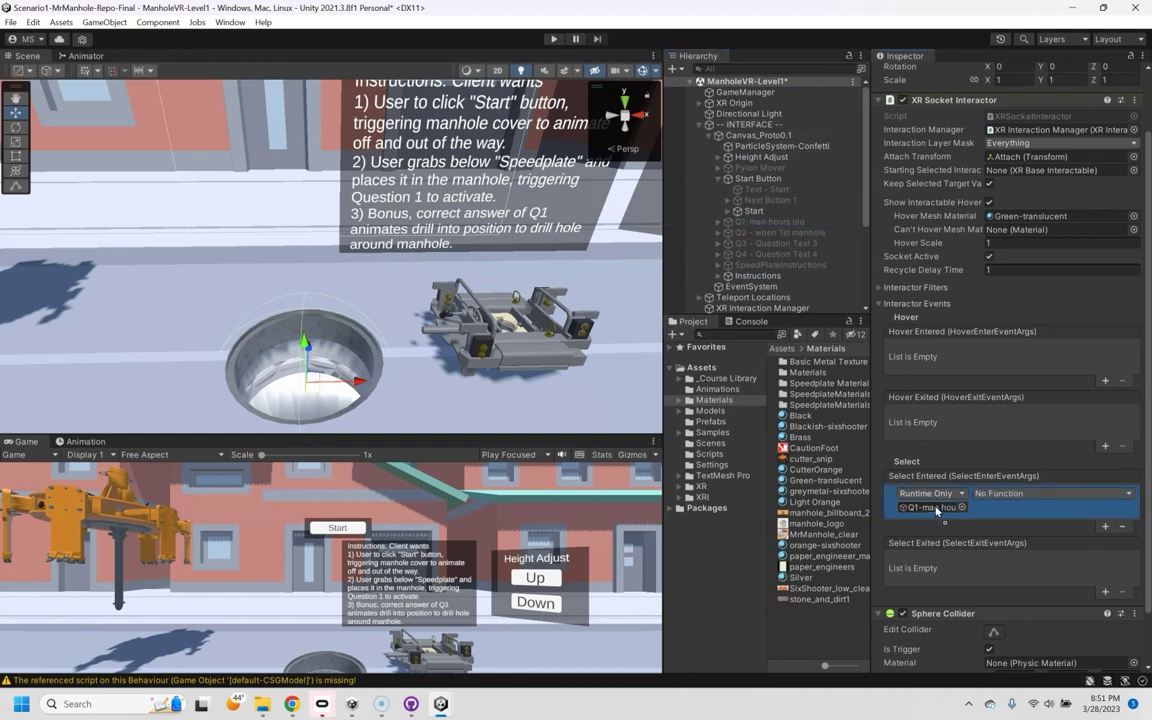
left_click(990, 497)
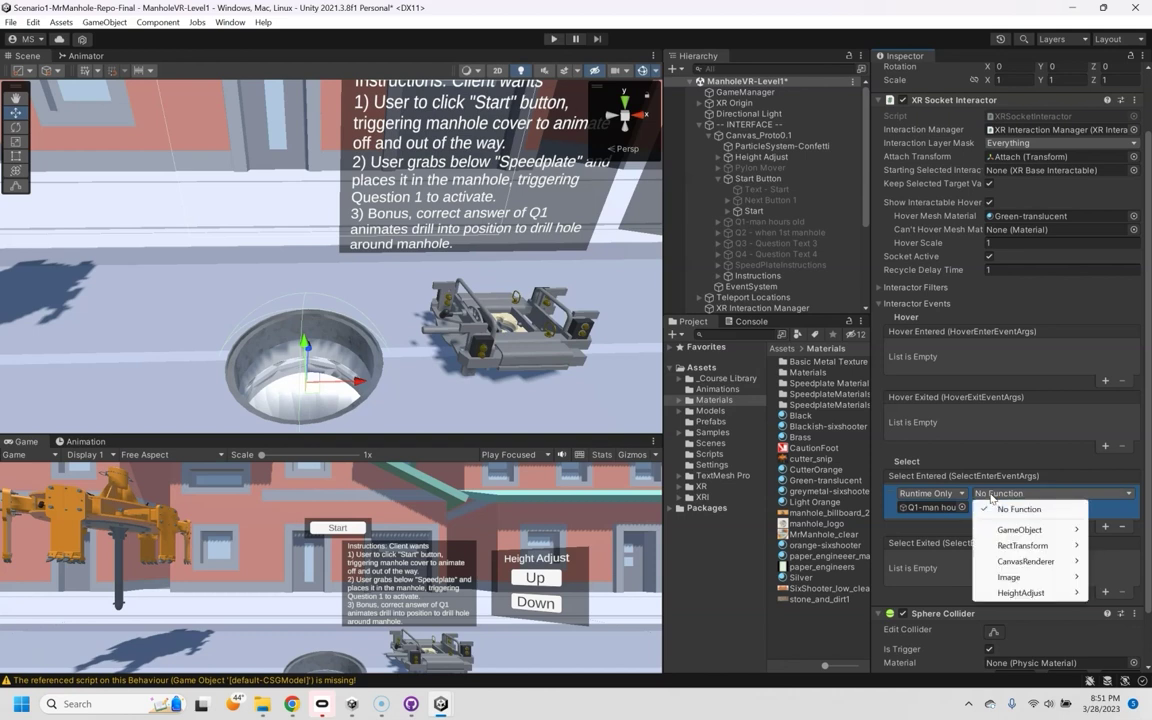
mouse_move(998, 533)
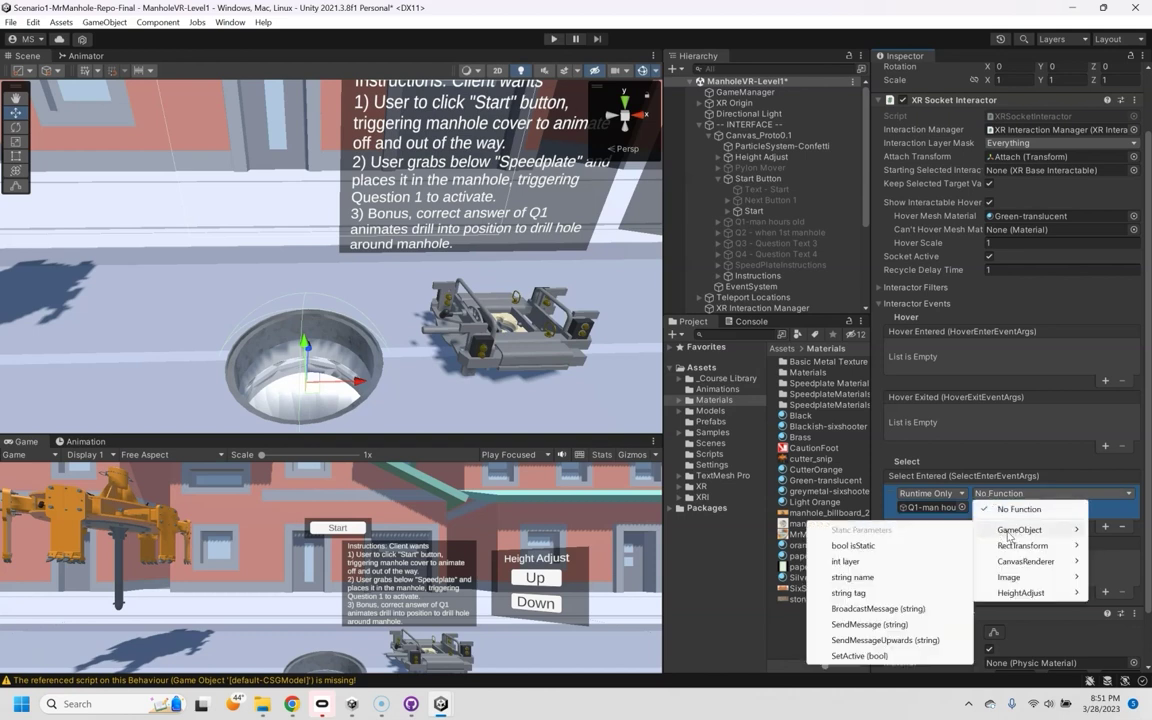
left_click(856, 657)
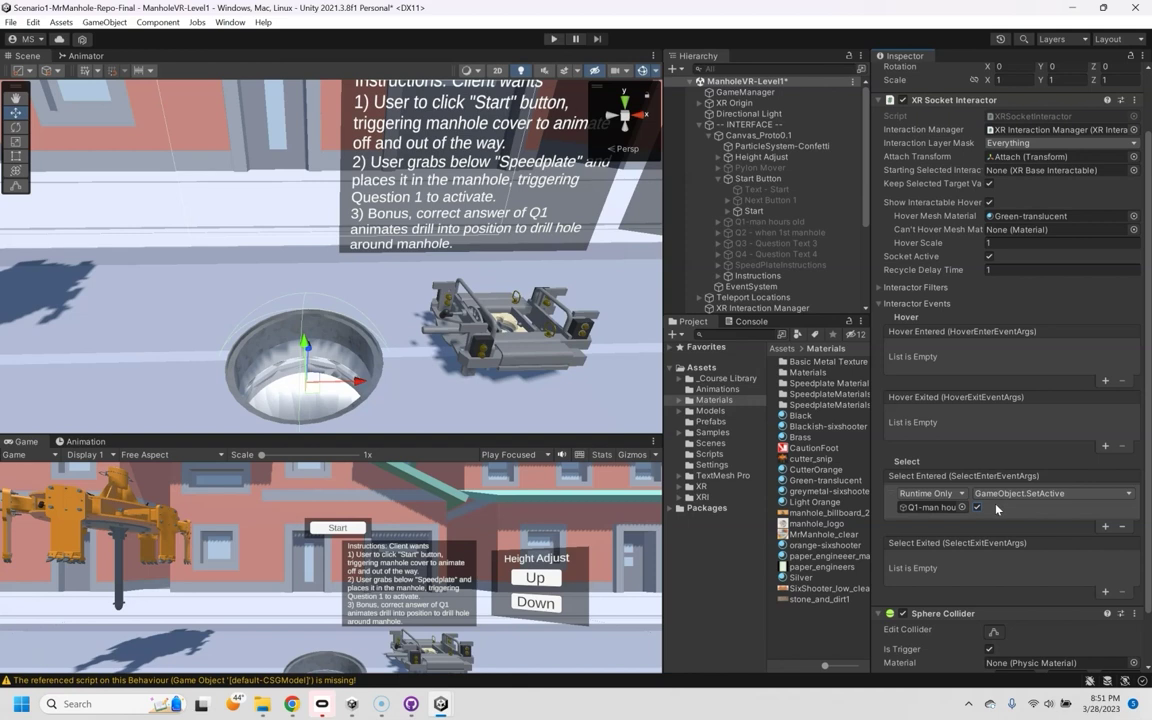
- Add a second Select Entered response calling SetActive (false) on Start Button
middle_click_drag(327, 141, 411, 207)
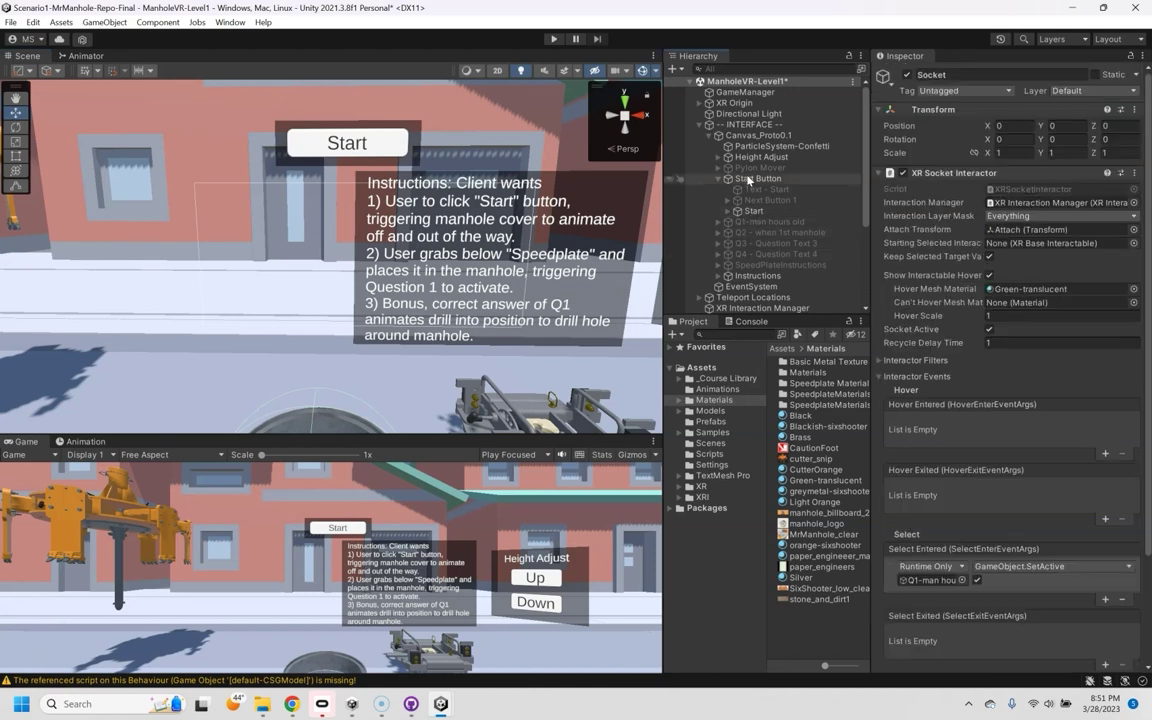
left_click(1106, 600)
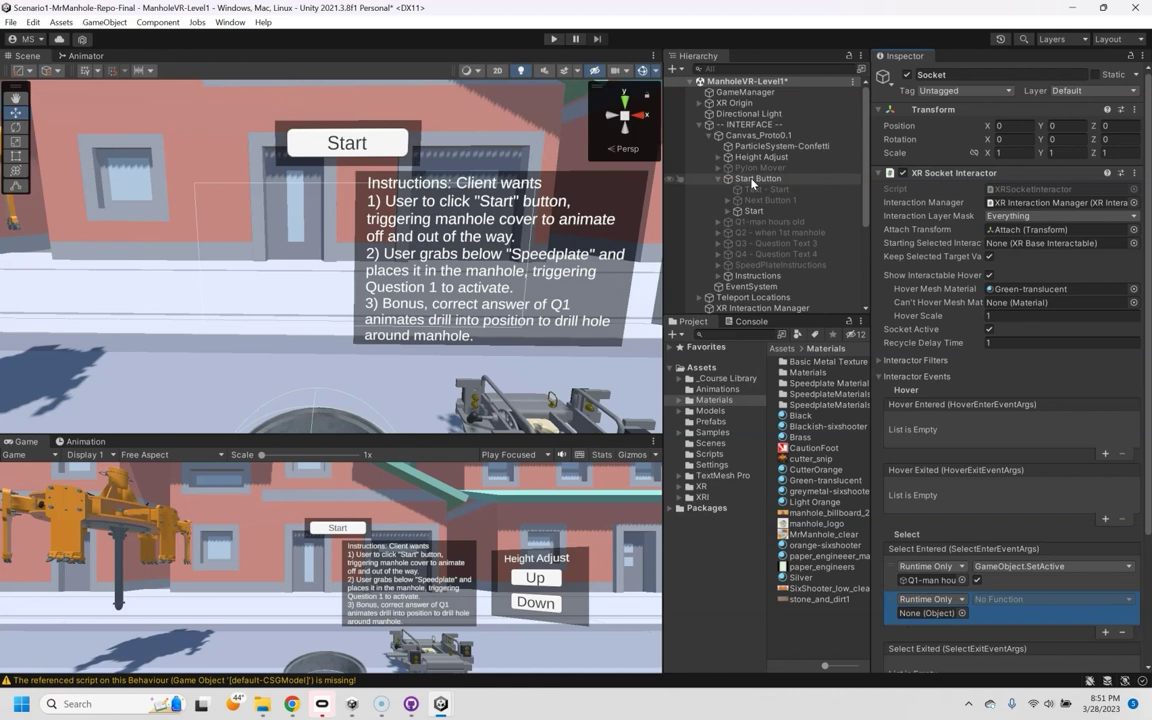
left_click_drag(753, 183, 930, 612)
left_click(1005, 604)
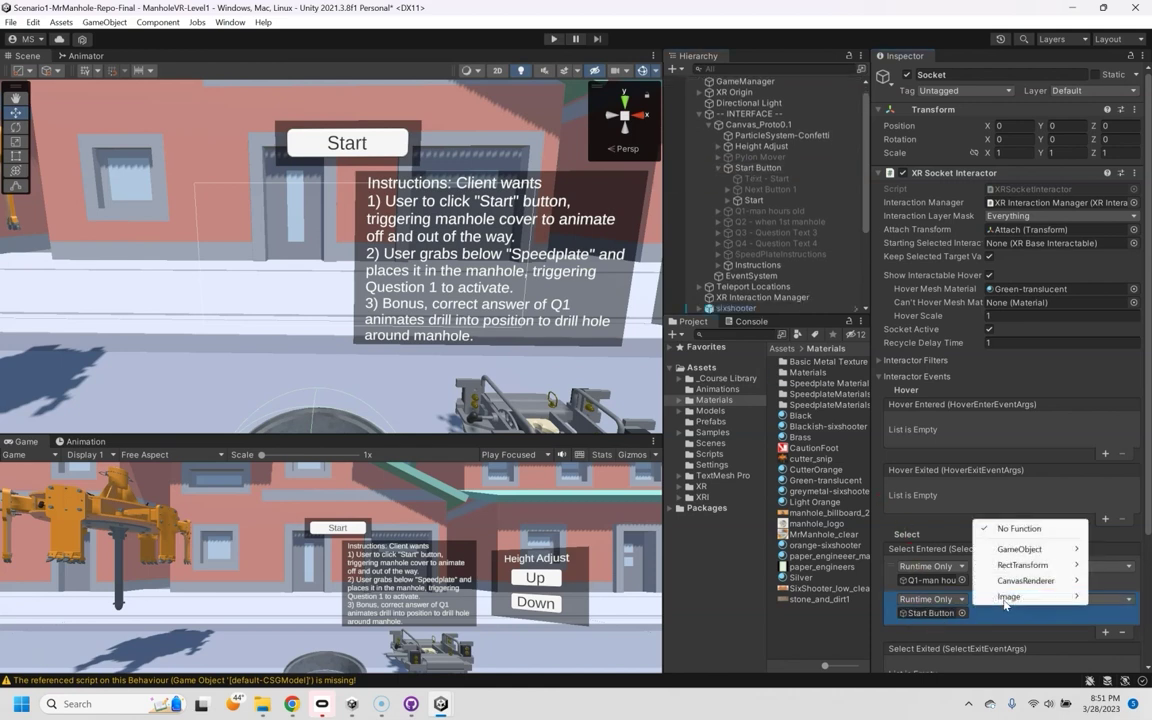
mouse_move(1020, 549)
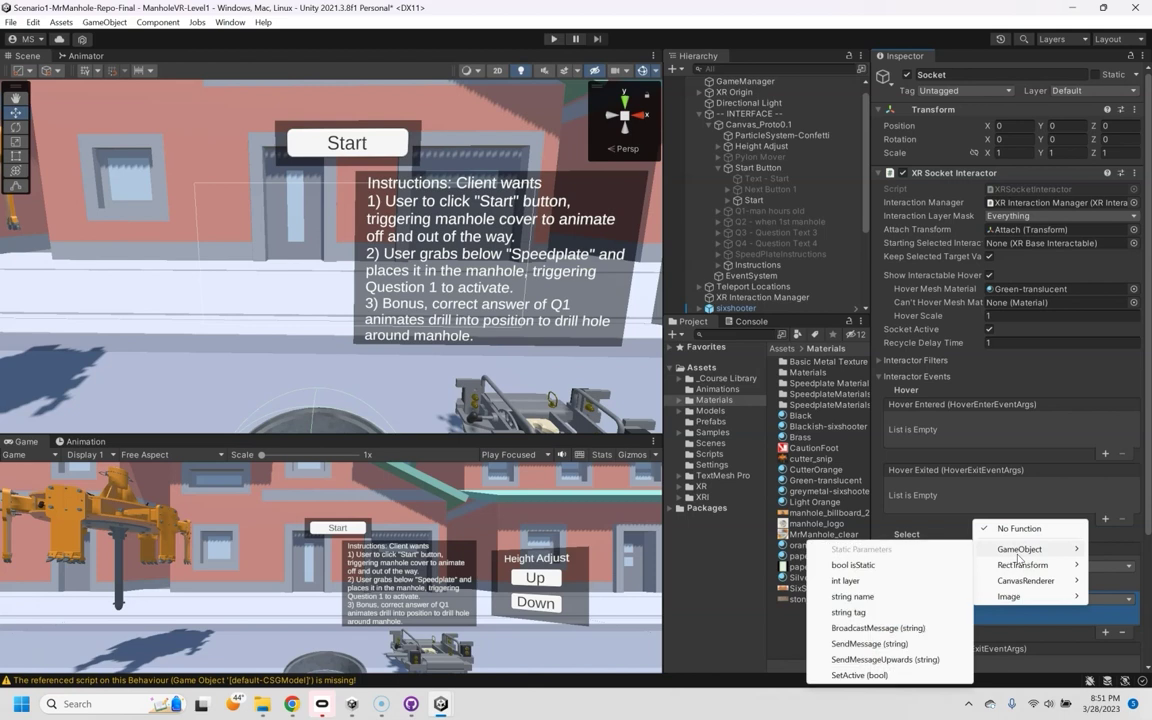
left_click(859, 675)
left_click(977, 613)
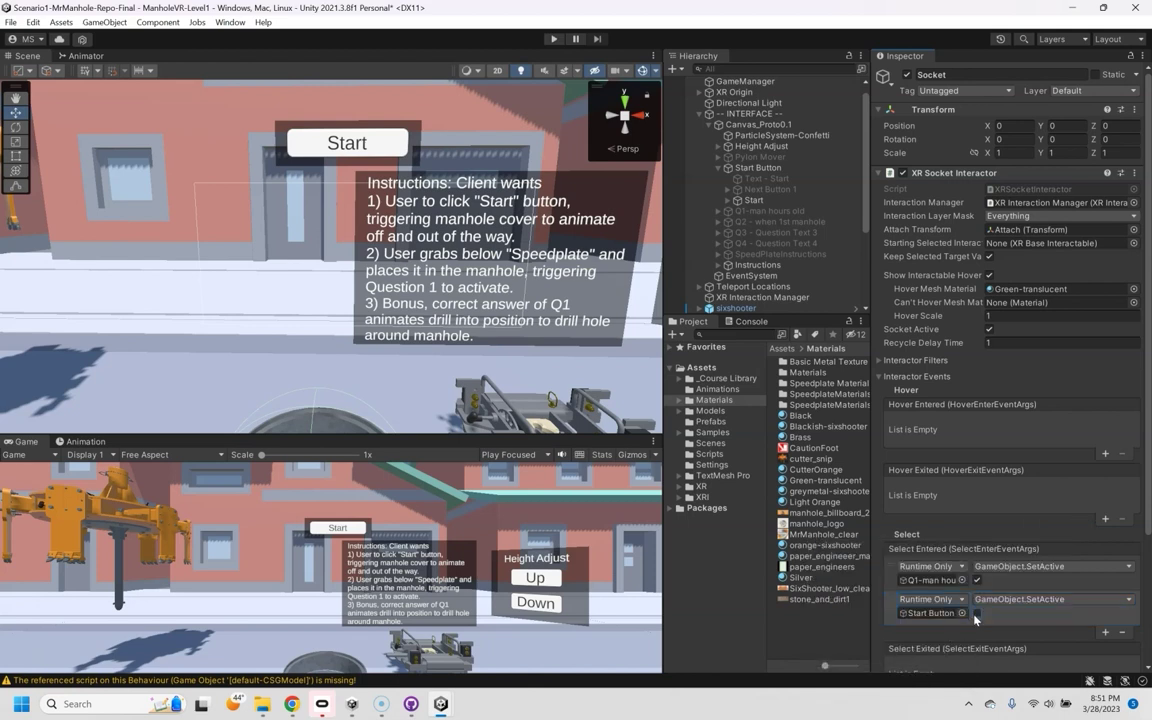
- Enter Play mode to test seating the speedplate in the manhole socket
left_click(556, 41)
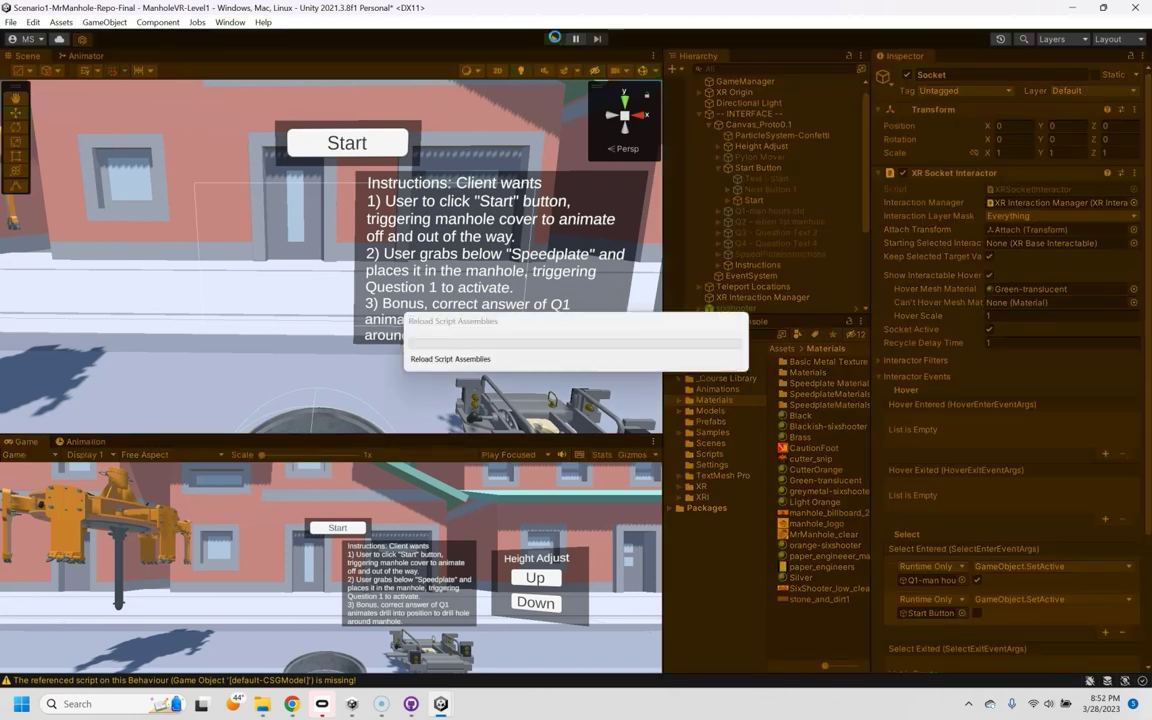